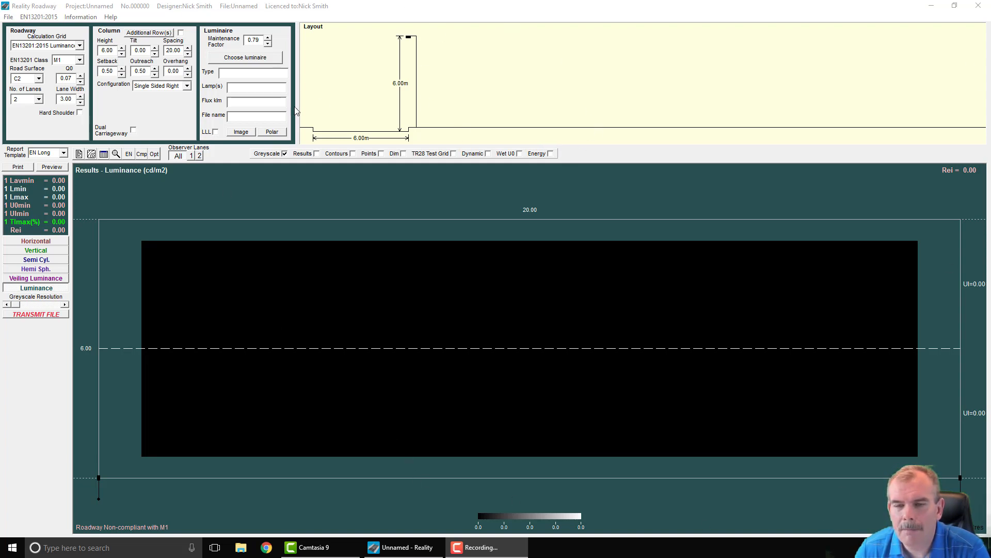
- Show the energy performance indicators clear of the layout drawing and set the calculation grid to EN13201:2015 Illuminance
{"action": "left_click", "coordinate": [551, 153]}
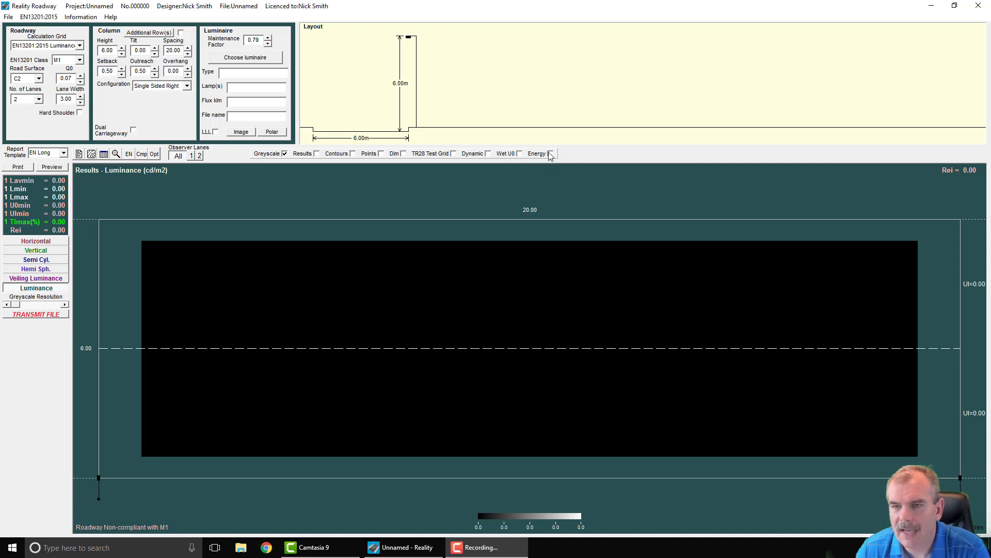
{"action": "left_click", "coordinate": [79, 45]}
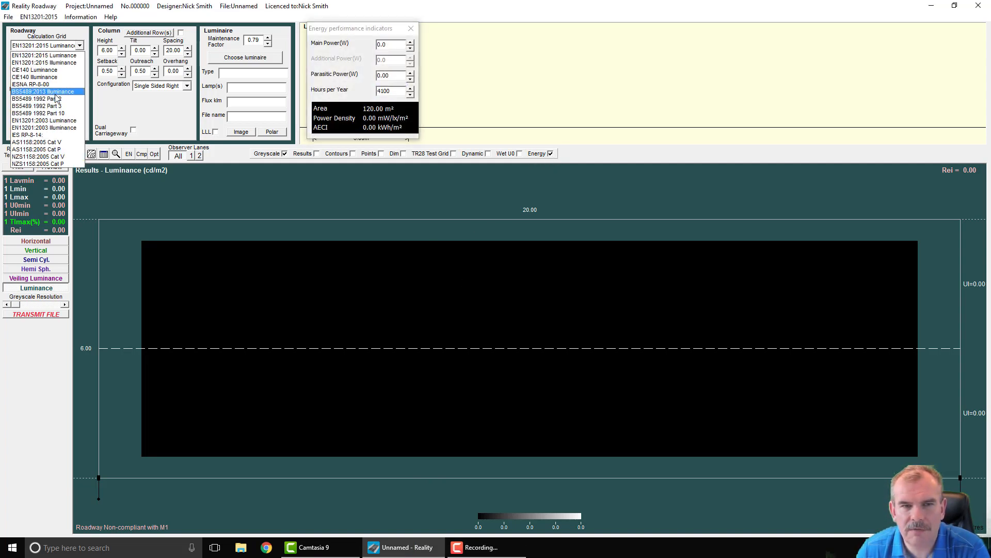
{"action": "left_click", "coordinate": [44, 63]}
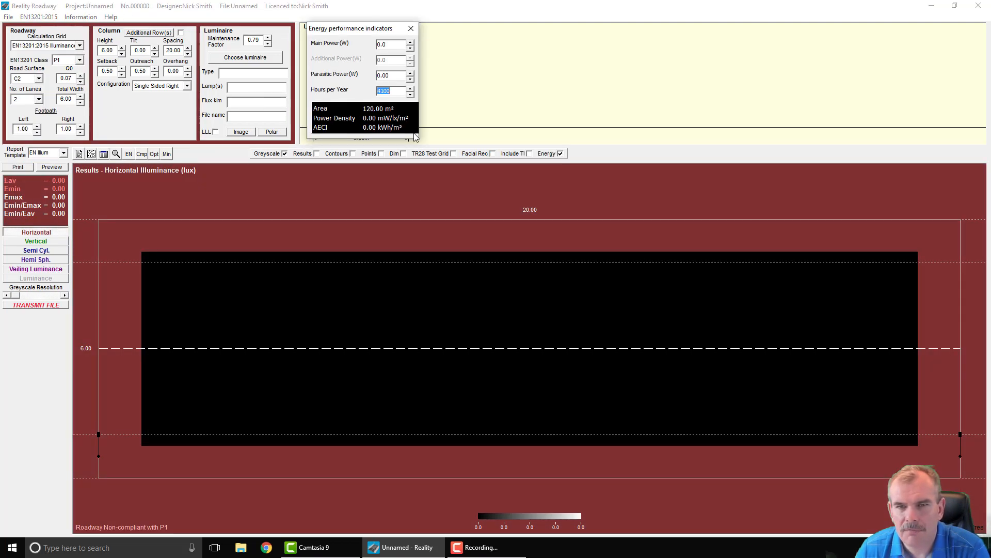
{"action": "left_click_drag", "start_coordinate": [341, 32], "coordinate": [504, 34]}
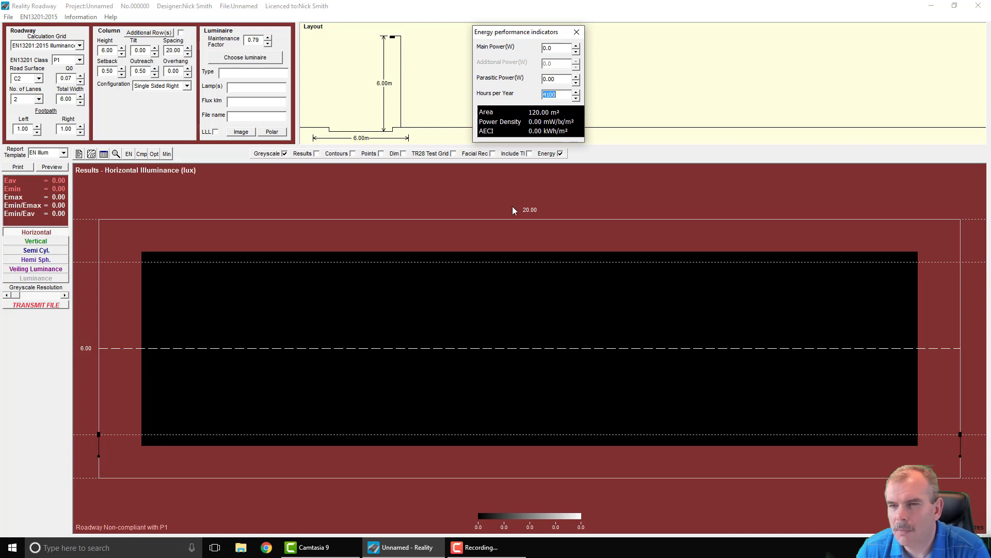
- Open the luminaire chooser and expand the Functional range of D W Windsor
{"action": "left_click", "coordinate": [243, 60]}
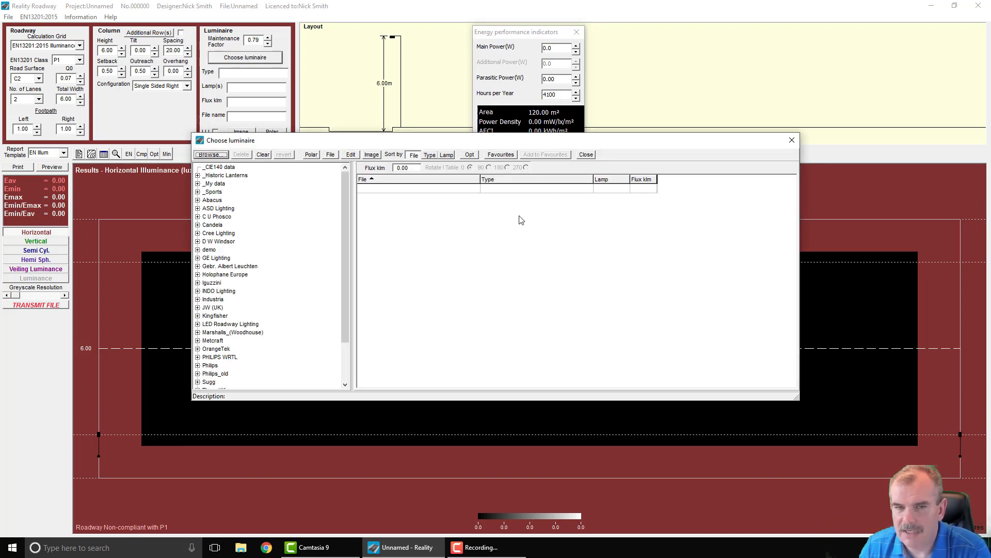
{"action": "left_click_drag", "start_coordinate": [534, 143], "coordinate": [490, 217]}
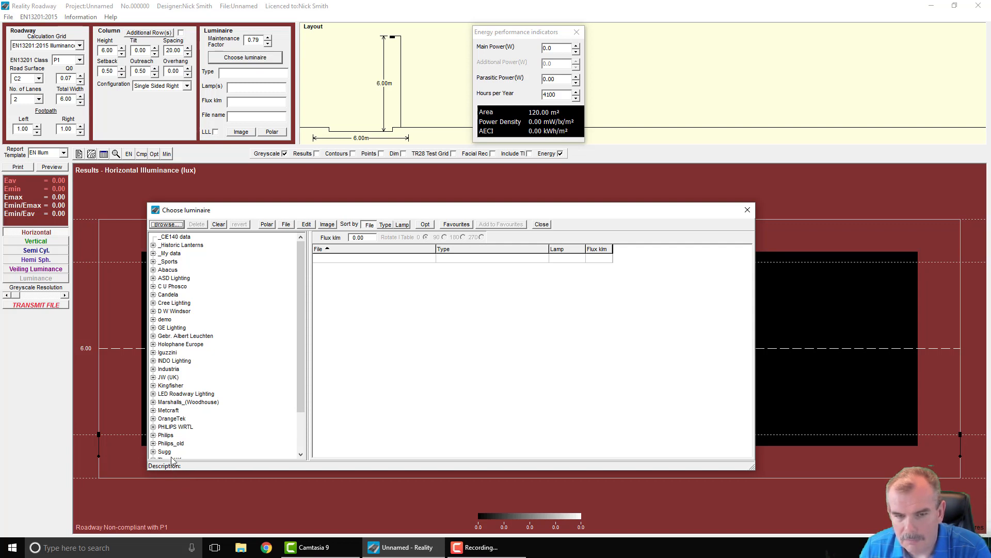
{"action": "scroll", "coordinate": [180, 443], "scroll_direction": "down", "scroll_amount": 3}
{"action": "scroll", "coordinate": [189, 431], "scroll_direction": "up", "scroll_amount": 3}
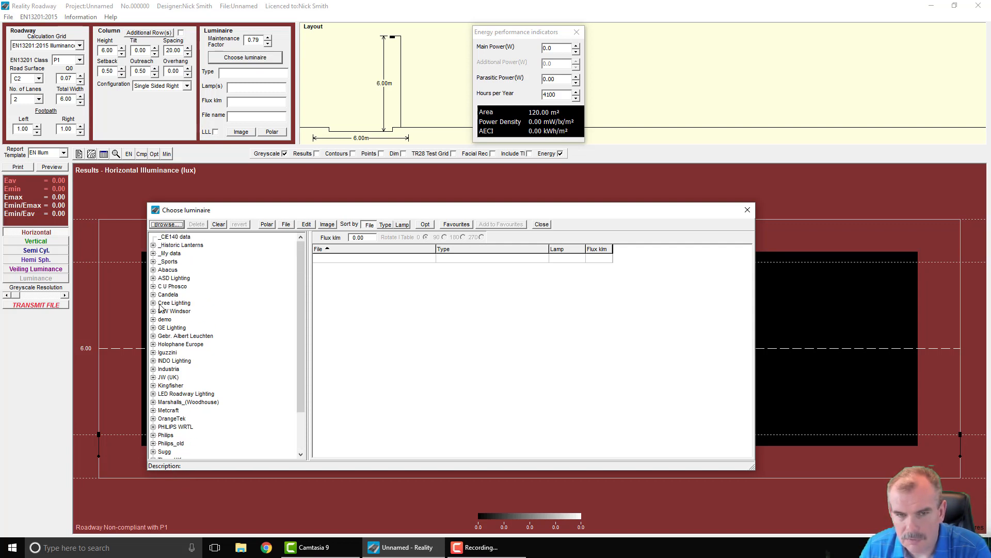
{"action": "left_click", "coordinate": [153, 311]}
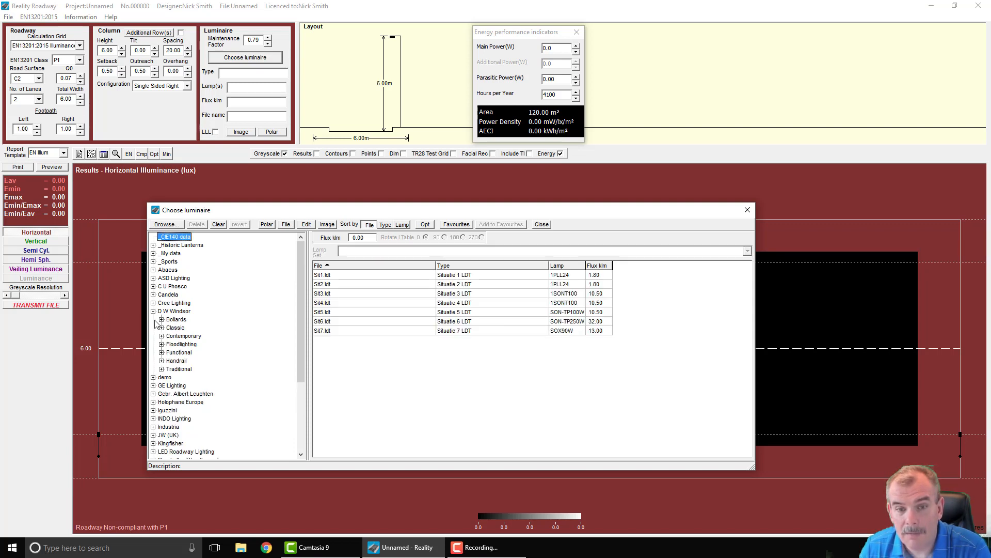
{"action": "left_click", "coordinate": [161, 352]}
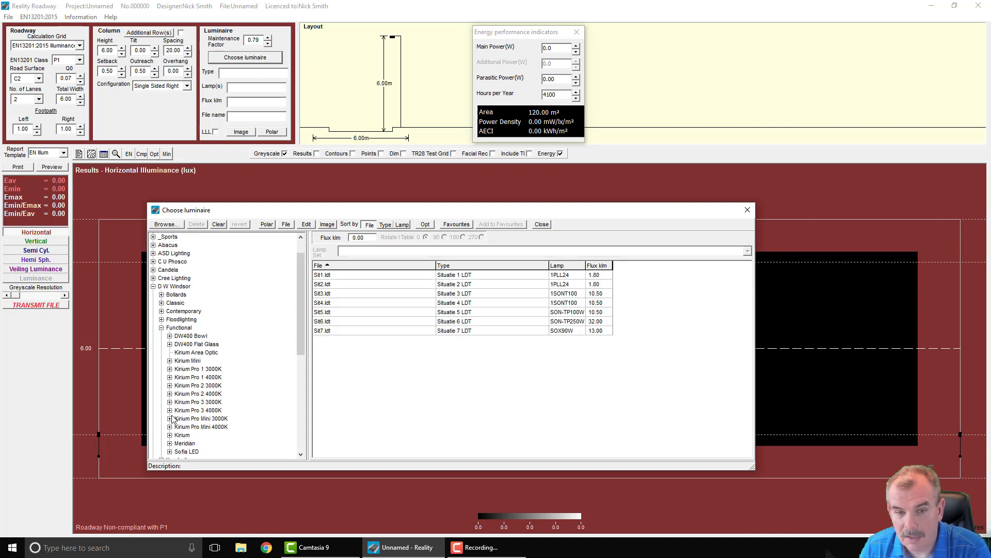
- List the Kirium Pro 3 3000K A Optic luminaires by flux and select the lowest-output one
{"action": "left_click", "coordinate": [169, 402]}
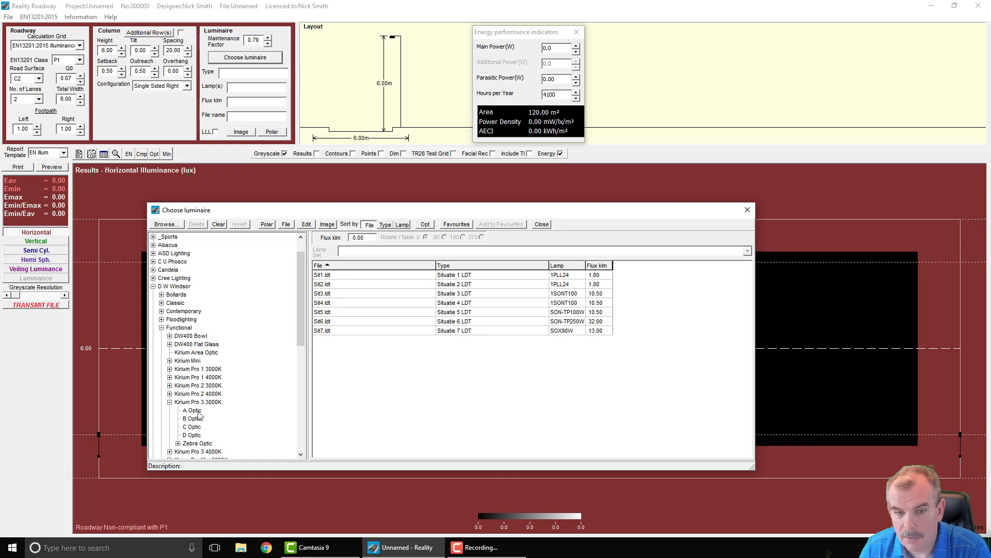
{"action": "left_click", "coordinate": [192, 410]}
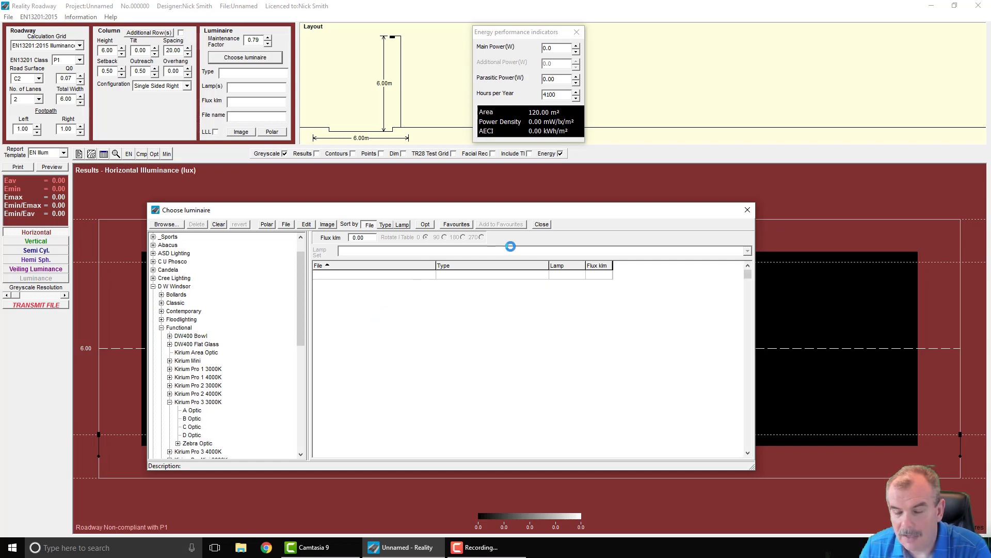
{"action": "left_click", "coordinate": [499, 258]}
{"action": "left_click", "coordinate": [602, 248]}
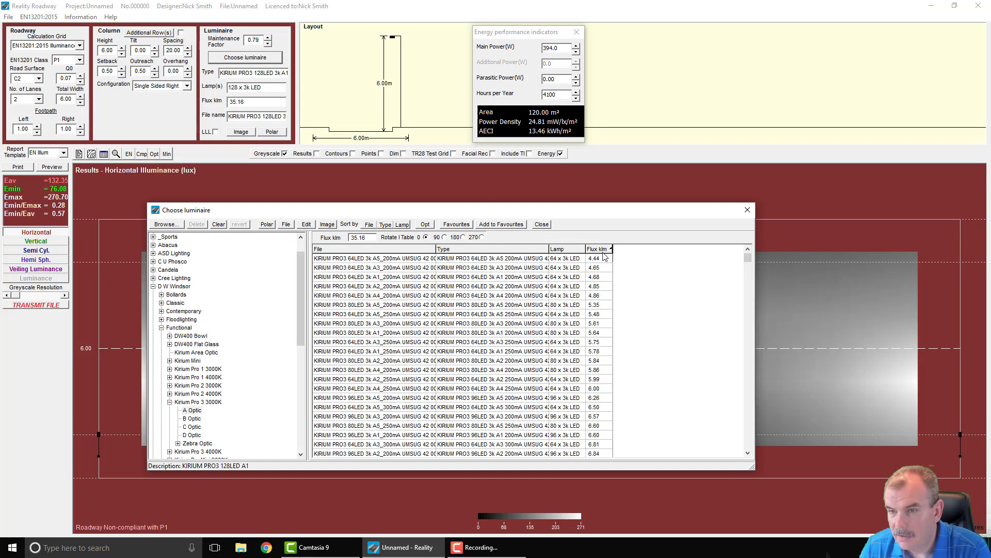
{"action": "left_click", "coordinate": [557, 261]}
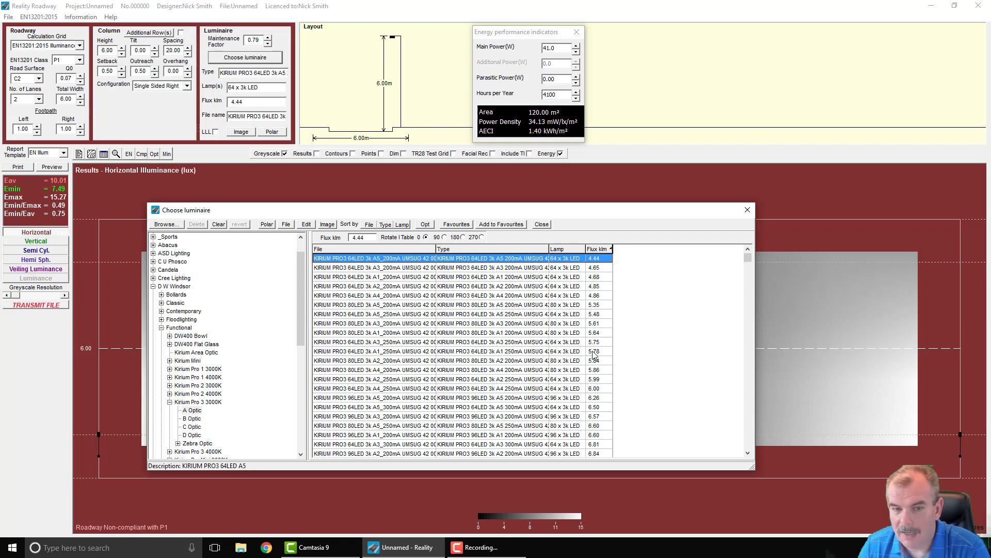
- Load the Kirium Pro Mini 3000K A Optic luminaires instead, sorted by ascending flux
{"action": "left_click", "coordinate": [170, 402]}
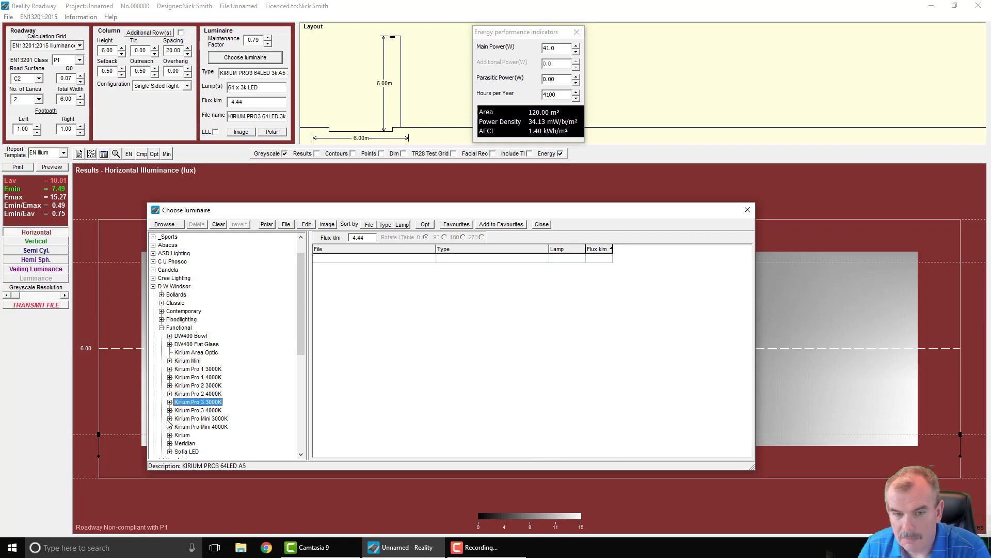
{"action": "left_click", "coordinate": [169, 418]}
{"action": "left_click", "coordinate": [191, 419]}
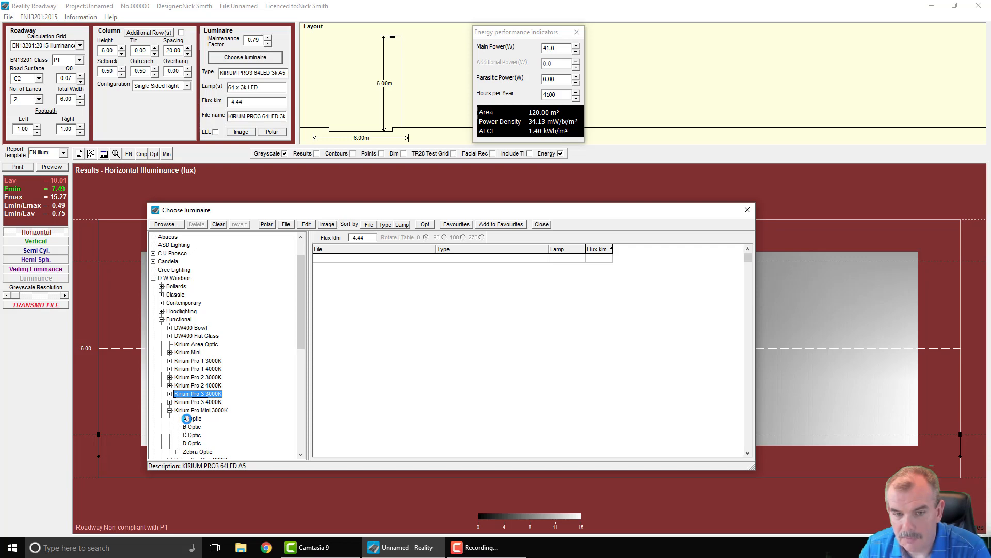
{"action": "left_click", "coordinate": [604, 250]}
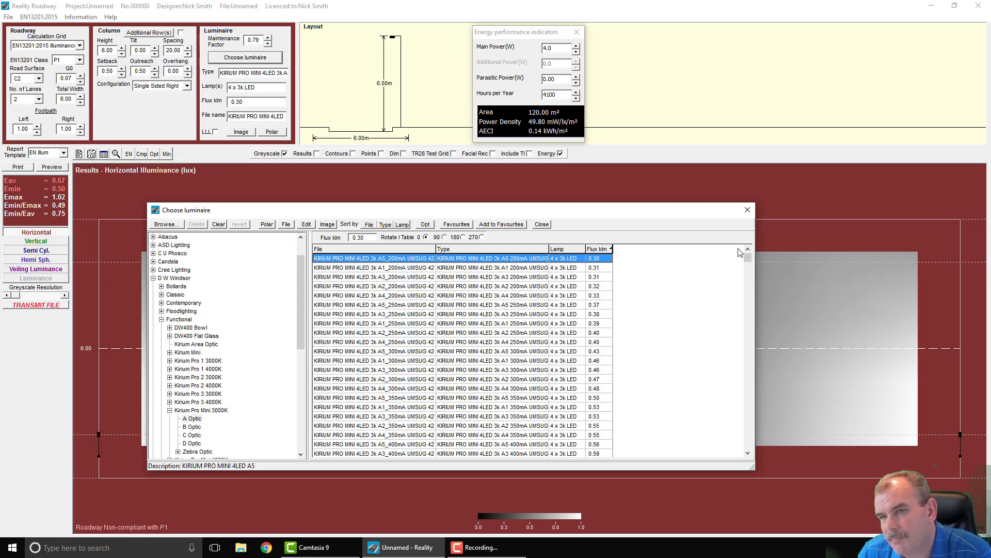
{"action": "left_click_drag", "start_coordinate": [530, 35], "coordinate": [579, 36]}
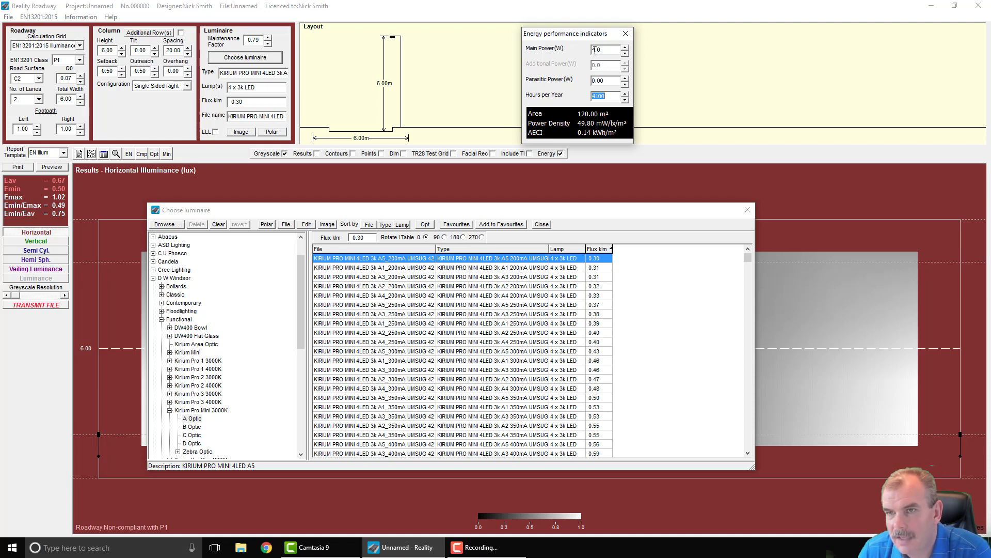
{"action": "double_click", "coordinate": [587, 48]}
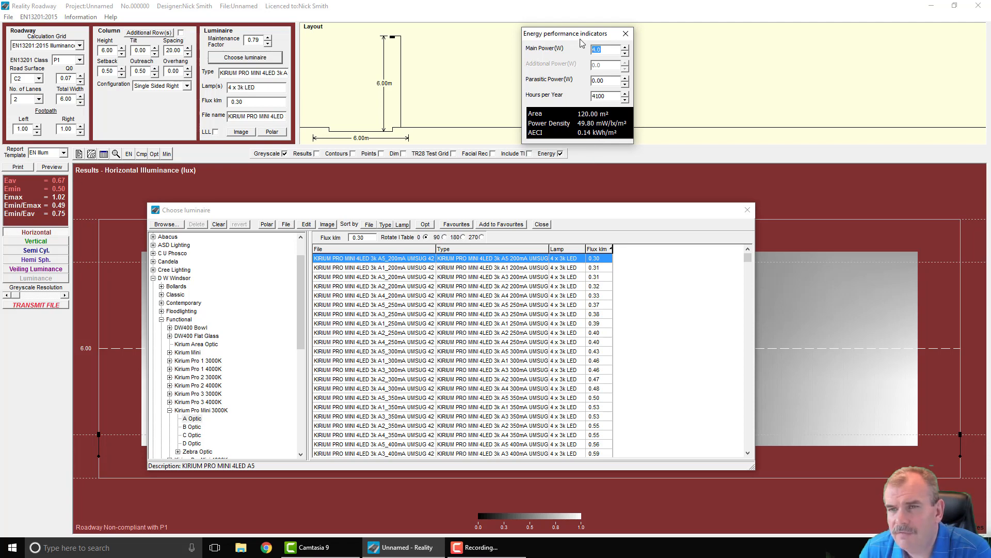
{"action": "left_click_drag", "start_coordinate": [579, 38], "coordinate": [555, 36]}
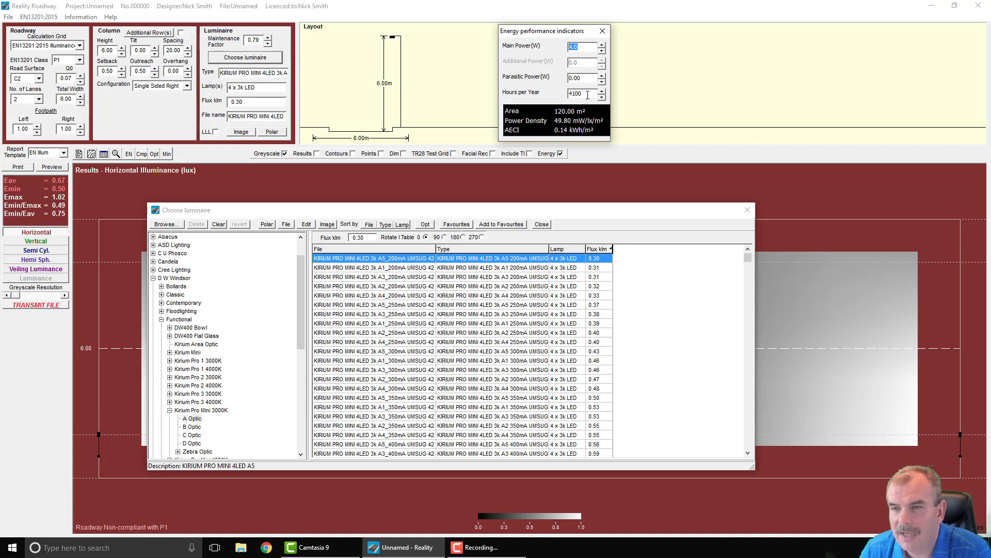
- Try 4078 hours per year in the energy performance indicators and restore the value to 4100
{"action": "double_click", "coordinate": [584, 94]}
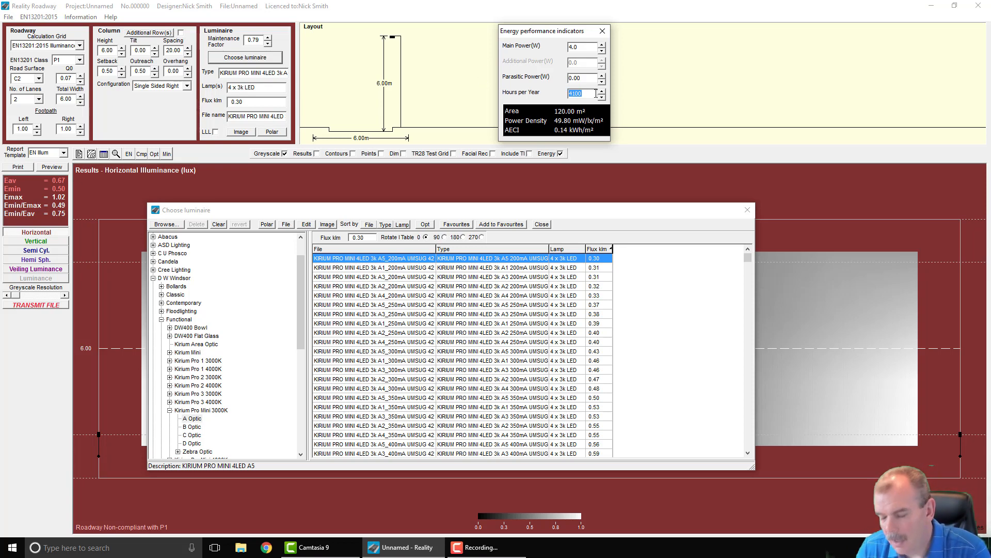
{"action": "type", "text": "40"}
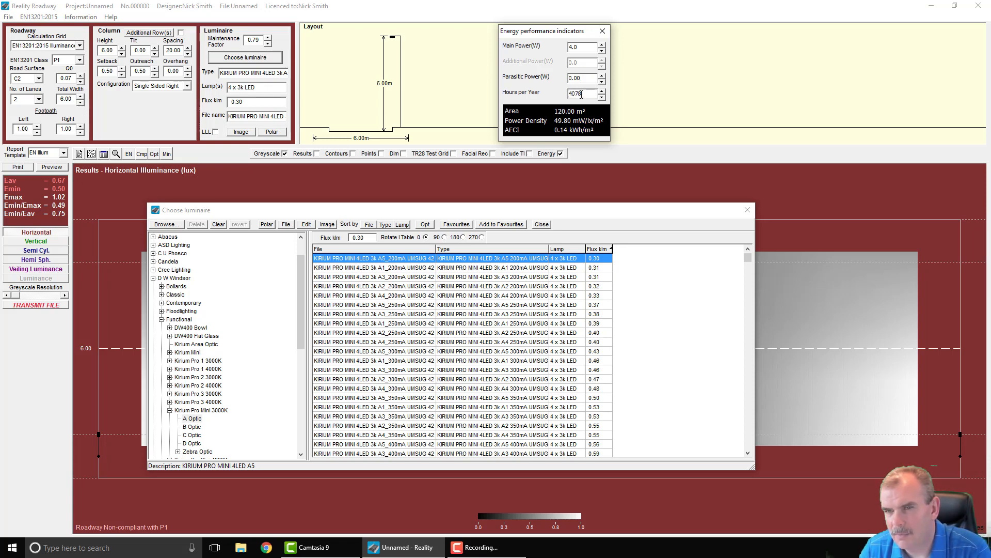
{"action": "key", "text": "Return"}
{"action": "type", "text": "4100"}
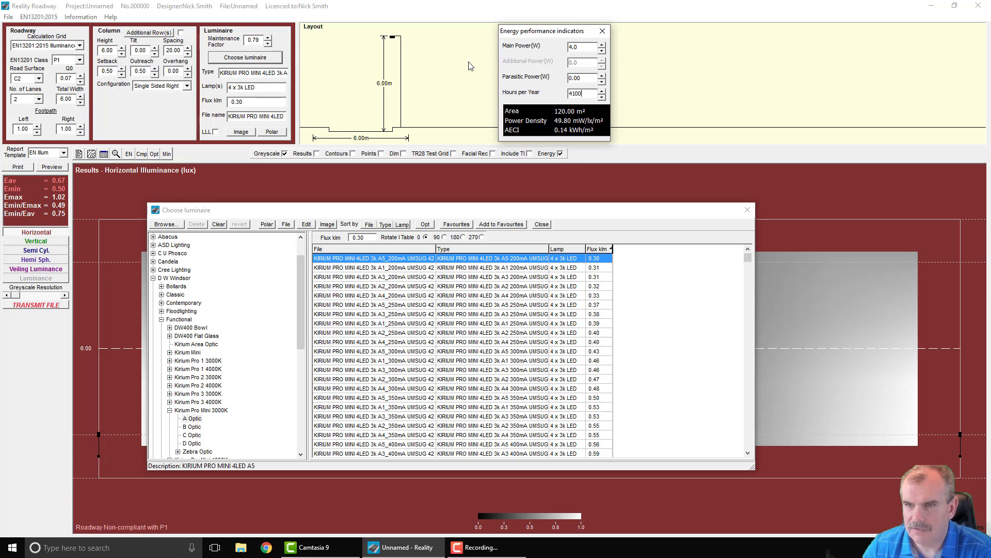
{"action": "left_click", "coordinate": [583, 79]}
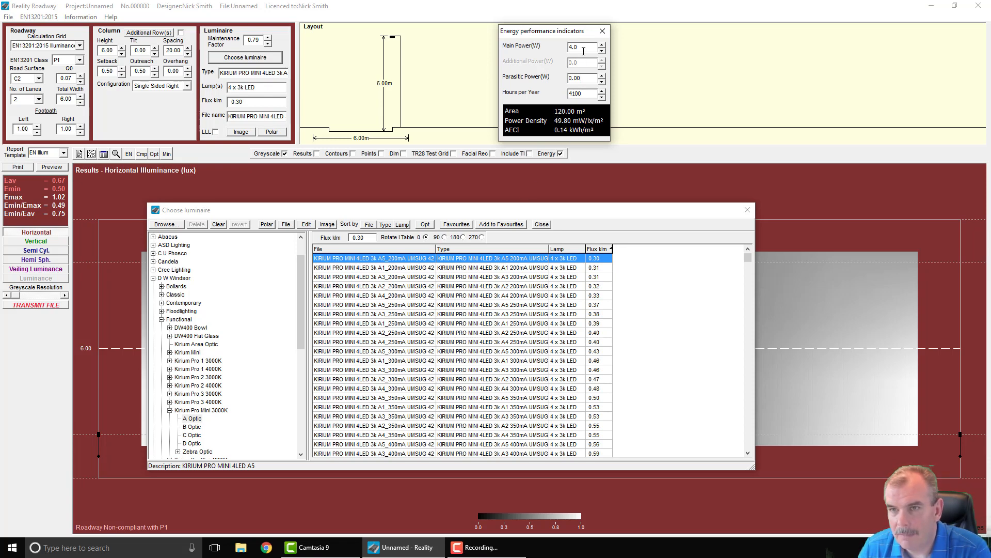
{"action": "left_click", "coordinate": [535, 235]}
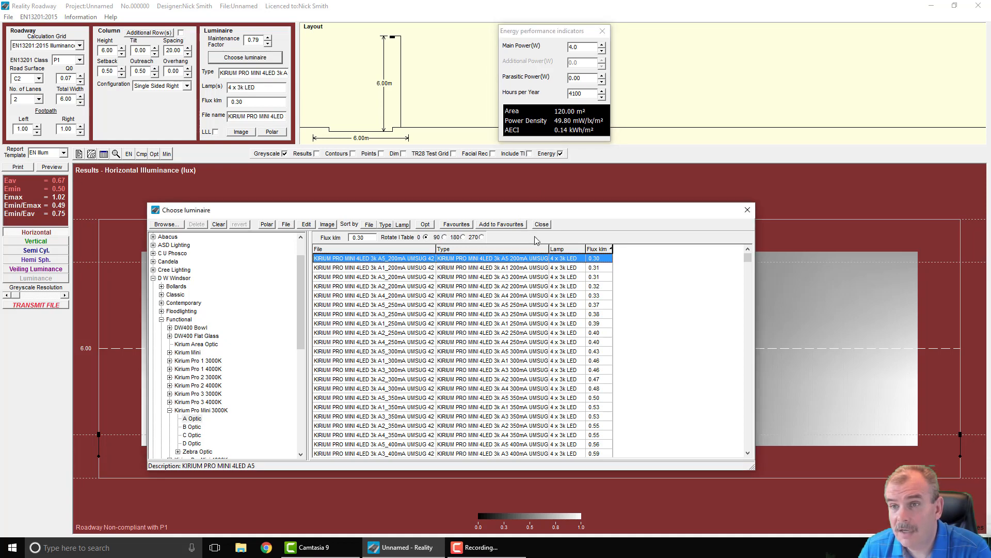
- Set the roadway's total width to 8.00 m, keeping the luminaire chooser clear of the roadway settings
{"action": "left_click_drag", "start_coordinate": [546, 212], "coordinate": [705, 278]}
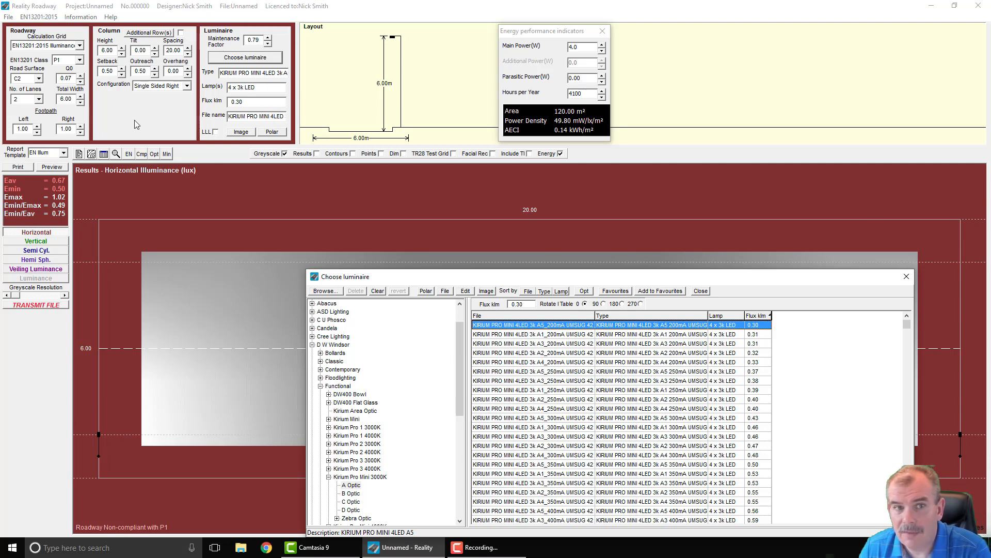
{"action": "left_click", "coordinate": [80, 97]}
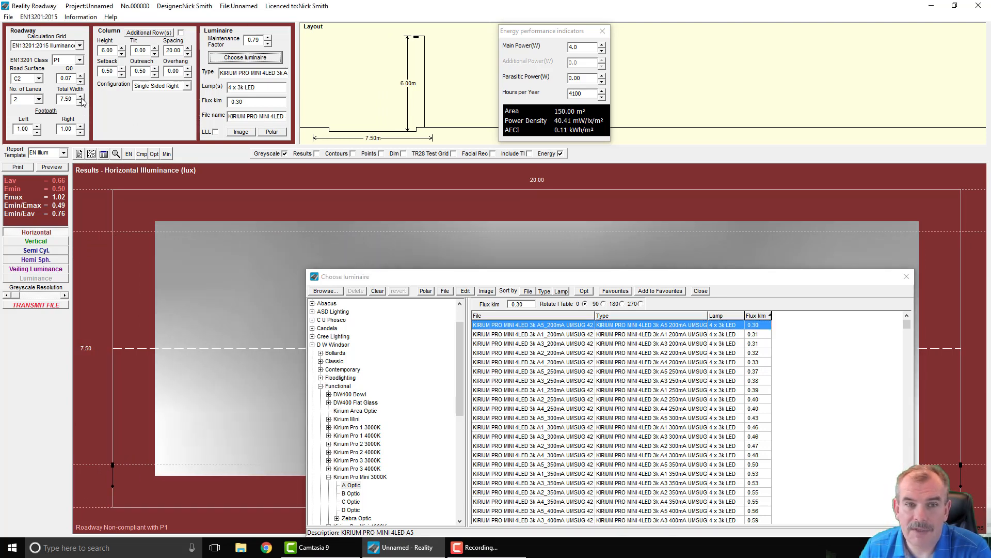
{"action": "left_click", "coordinate": [80, 98]}
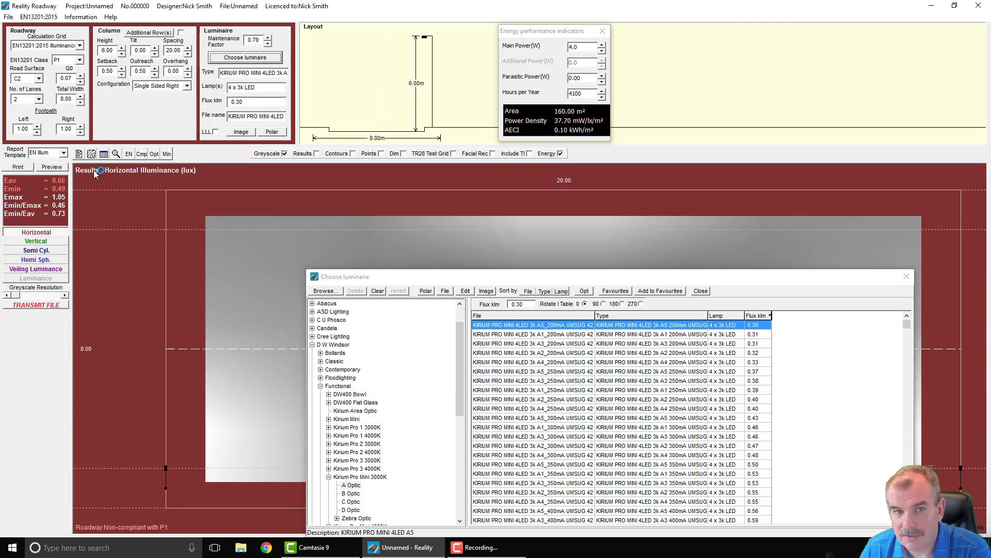
{"action": "left_click_drag", "start_coordinate": [644, 280], "coordinate": [533, 213]}
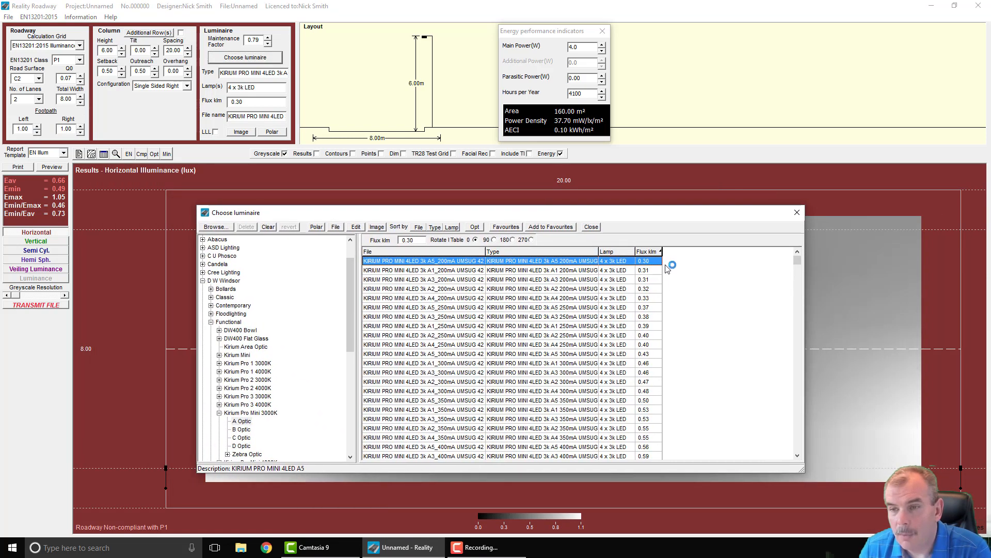
- Start optimising the listed luminaires for class P1 and stop the run early
{"action": "left_click", "coordinate": [475, 227]}
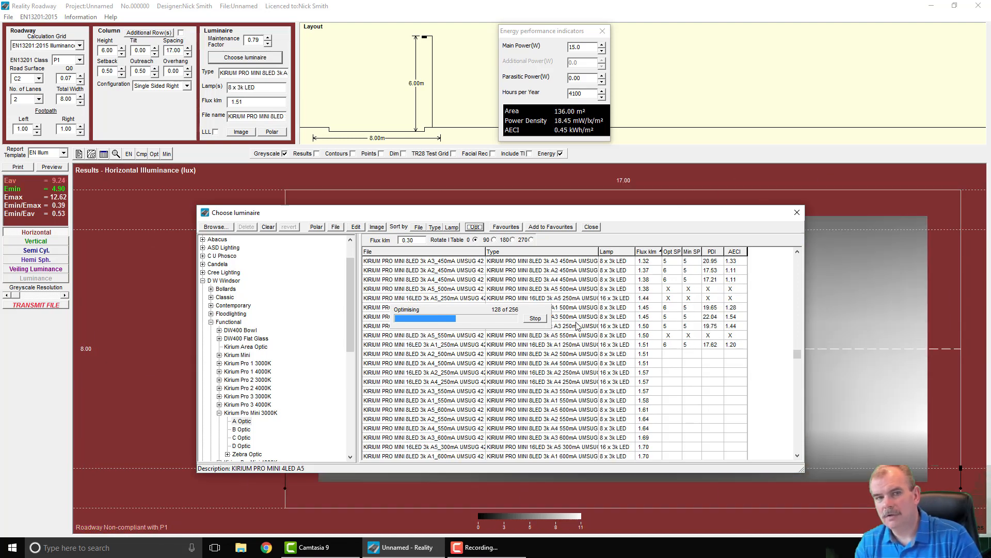
{"action": "left_click", "coordinate": [534, 318]}
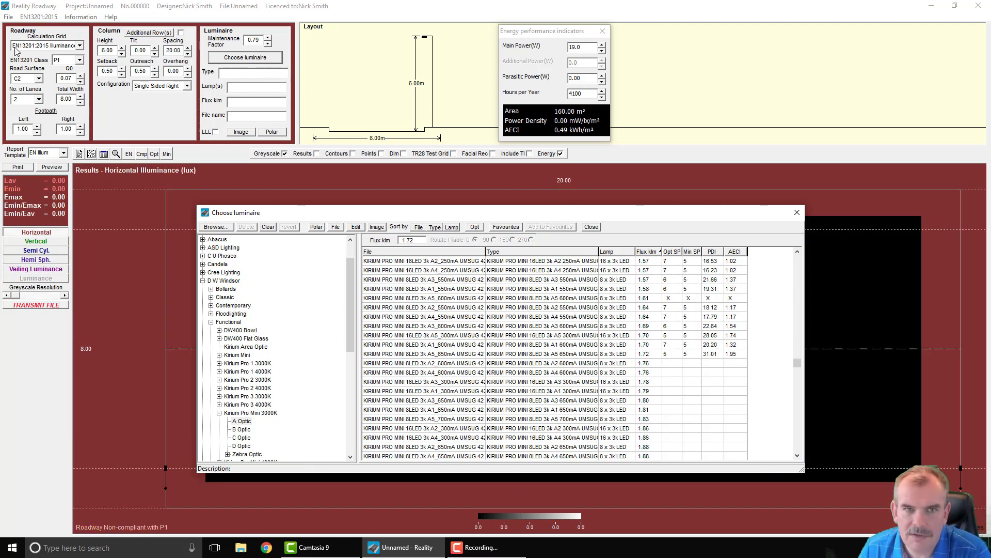
- Change the EN13201 class to P5 and optimise the listed luminaires again, stopping the run before it ends
{"action": "left_click", "coordinate": [65, 60]}
{"action": "left_click", "coordinate": [65, 106]}
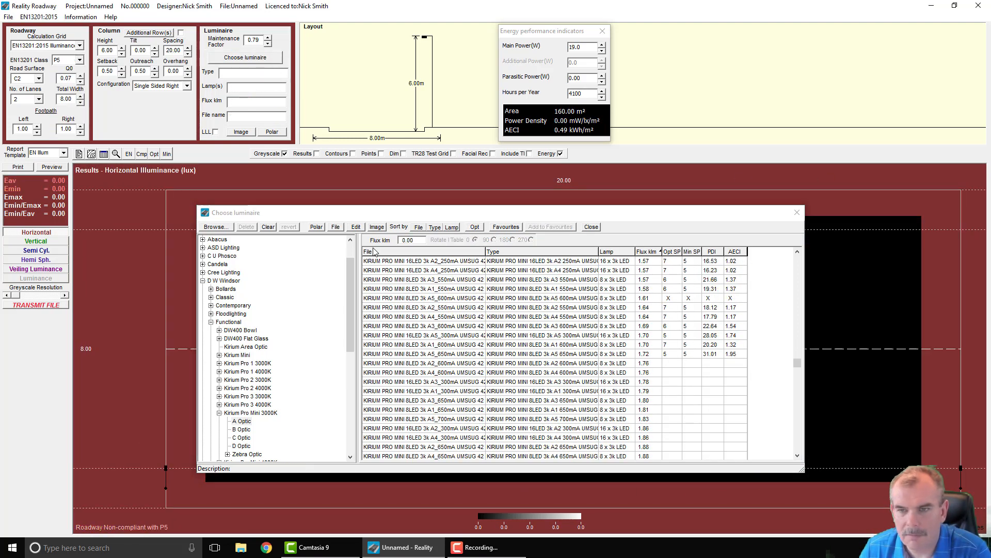
{"action": "left_click", "coordinate": [473, 227]}
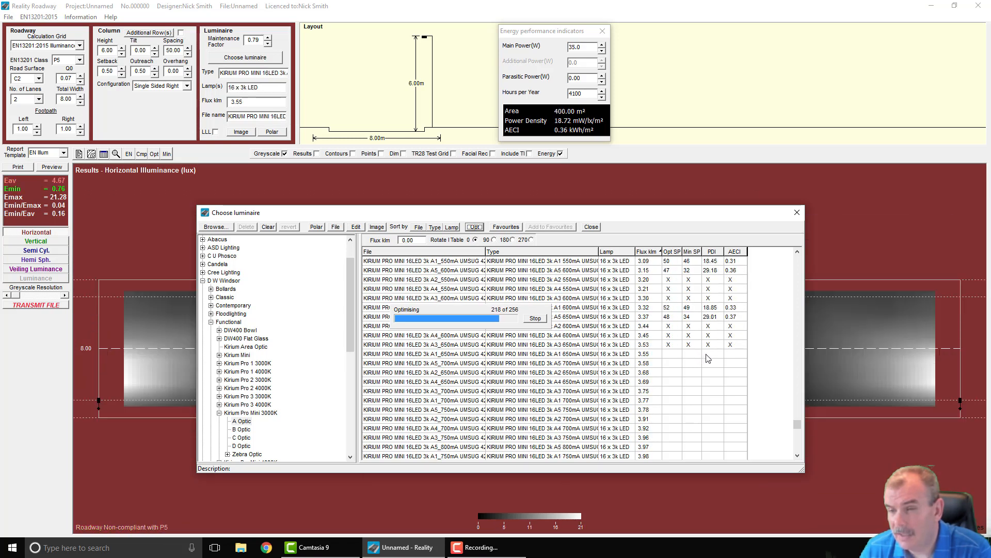
{"action": "left_click", "coordinate": [536, 318]}
- Sort the optimised luminaires by optimum spacing, longest first, and select one in the list to load it into the layout
{"action": "left_click", "coordinate": [678, 254]}
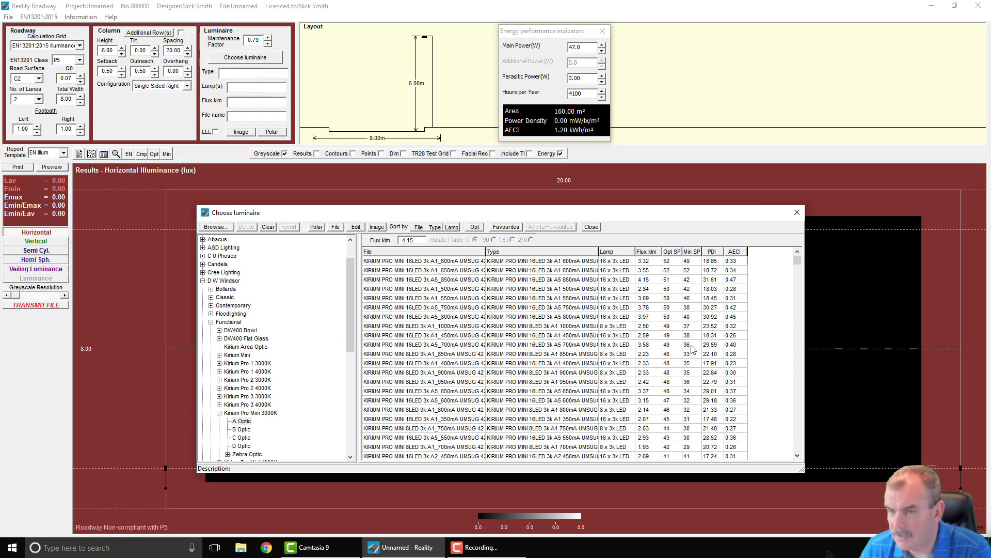
{"action": "left_click", "coordinate": [631, 373]}
{"action": "scroll", "coordinate": [631, 331], "scroll_direction": "down", "scroll_amount": 20}
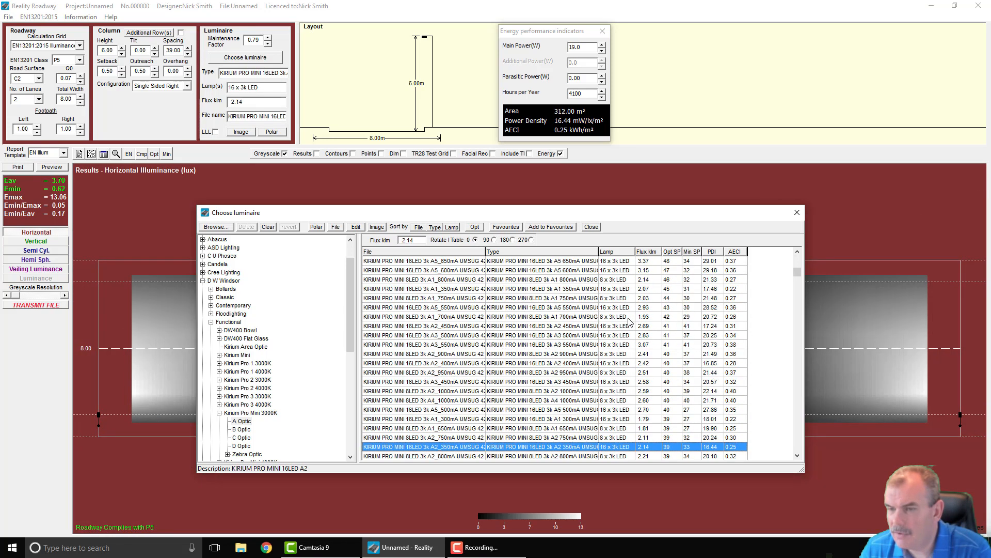
- Compare the power density and AECI of the listed luminaires with optimum spacings of 39 to 41 m
{"action": "scroll", "coordinate": [630, 334], "scroll_direction": "up", "scroll_amount": 8}
{"action": "scroll", "coordinate": [632, 334], "scroll_direction": "up", "scroll_amount": 2}
{"action": "scroll", "coordinate": [632, 333], "scroll_direction": "down", "scroll_amount": 4}
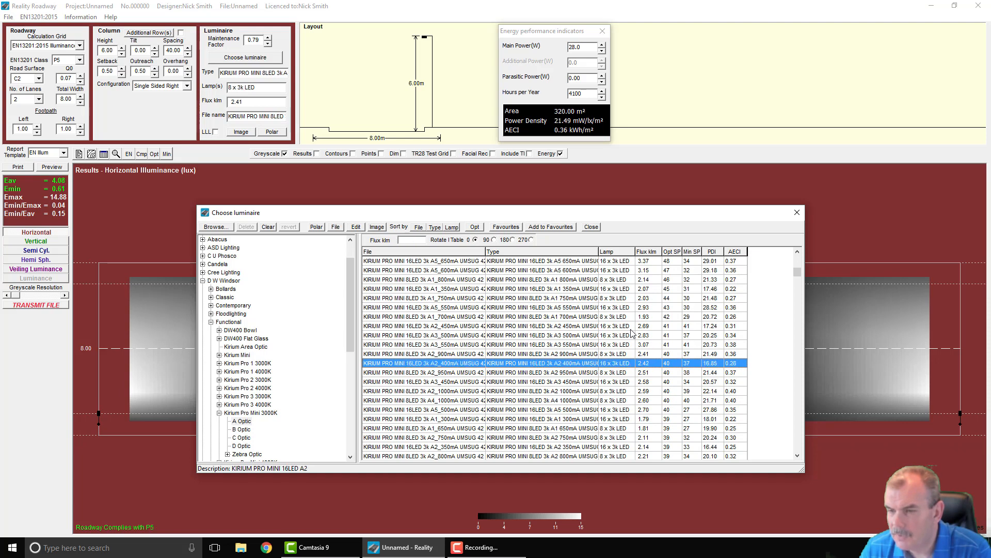
{"action": "scroll", "coordinate": [636, 326], "scroll_direction": "down", "scroll_amount": 2}
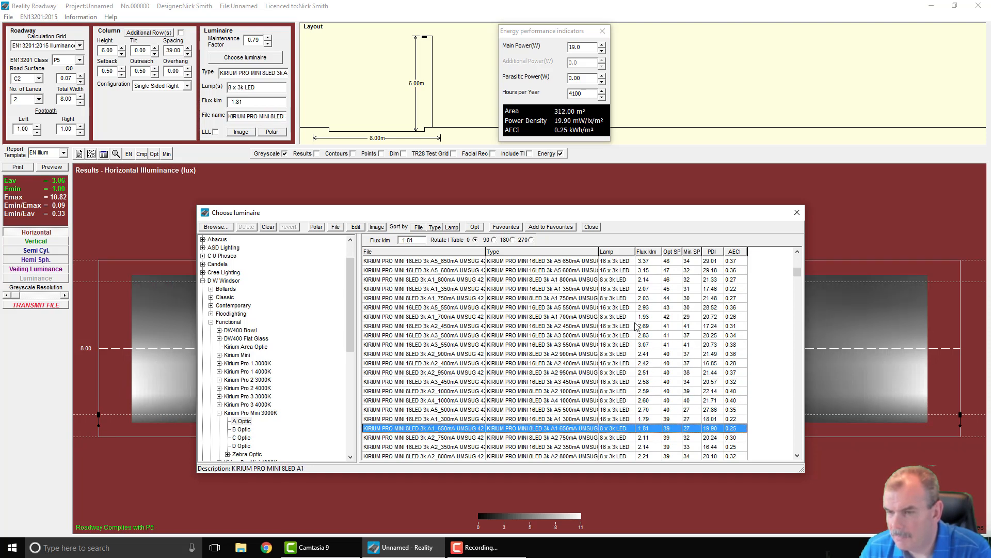
{"action": "scroll", "coordinate": [636, 326], "scroll_direction": "up", "scroll_amount": 5}
{"action": "scroll", "coordinate": [636, 326], "scroll_direction": "down", "scroll_amount": 4}
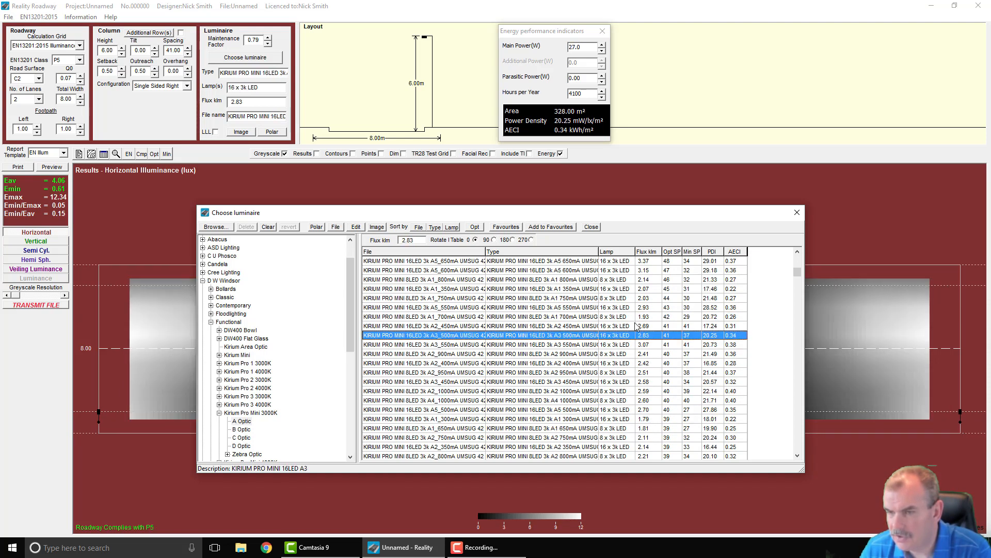
{"action": "scroll", "coordinate": [637, 327], "scroll_direction": "down", "scroll_amount": 1}
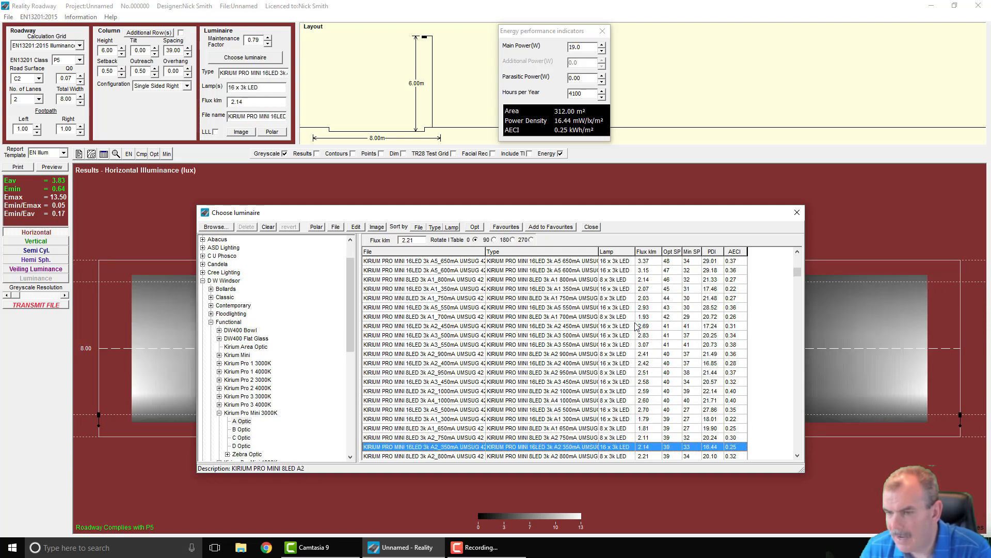
{"action": "scroll", "coordinate": [636, 326], "scroll_direction": "up", "scroll_amount": 6}
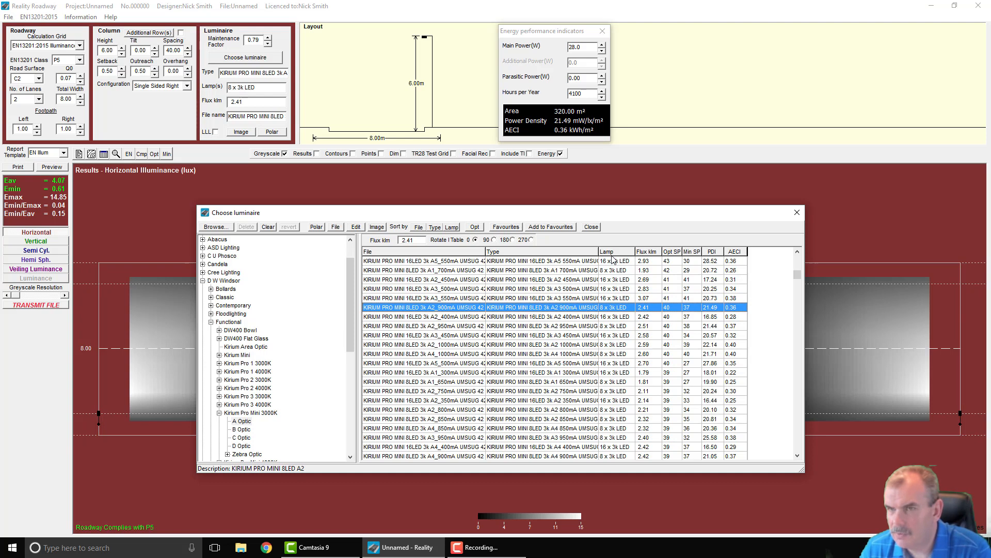
{"action": "scroll", "coordinate": [613, 261], "scroll_direction": "down", "scroll_amount": 1}
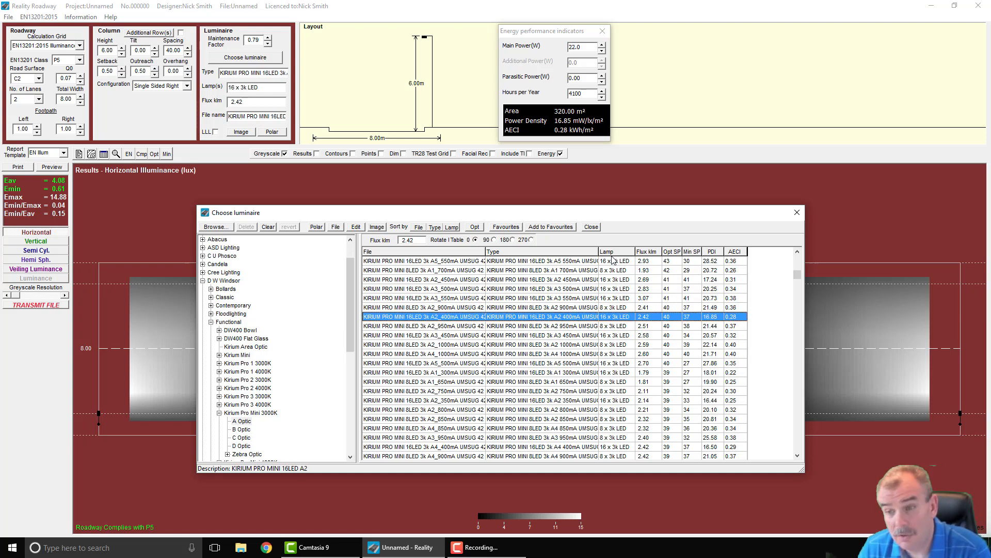
- Examine how main power and energy indicators differ between the A2, A3 and A4 luminaires with 40 m optimum spacing
{"action": "key", "text": "Up"}
{"action": "key", "text": "Down"}
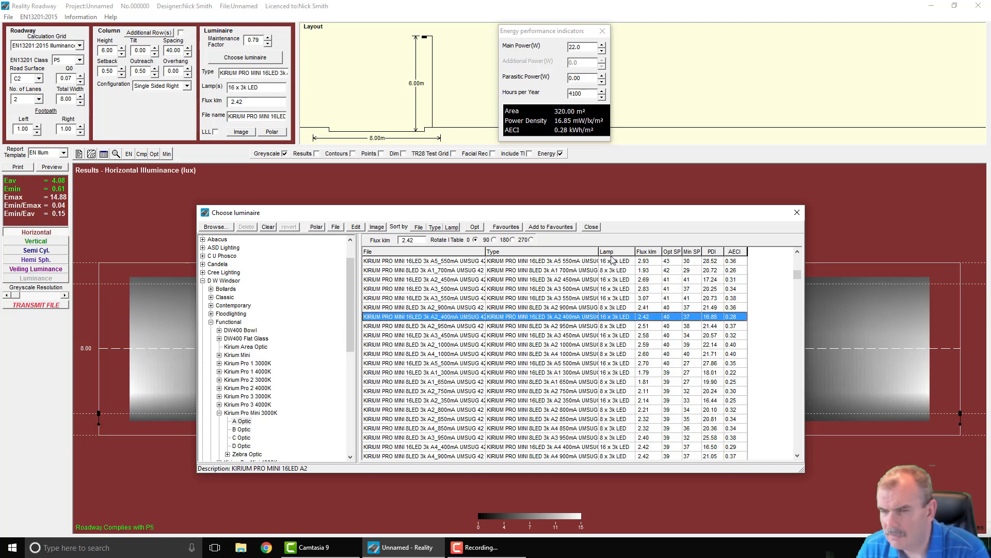
{"action": "key", "text": "Down"}
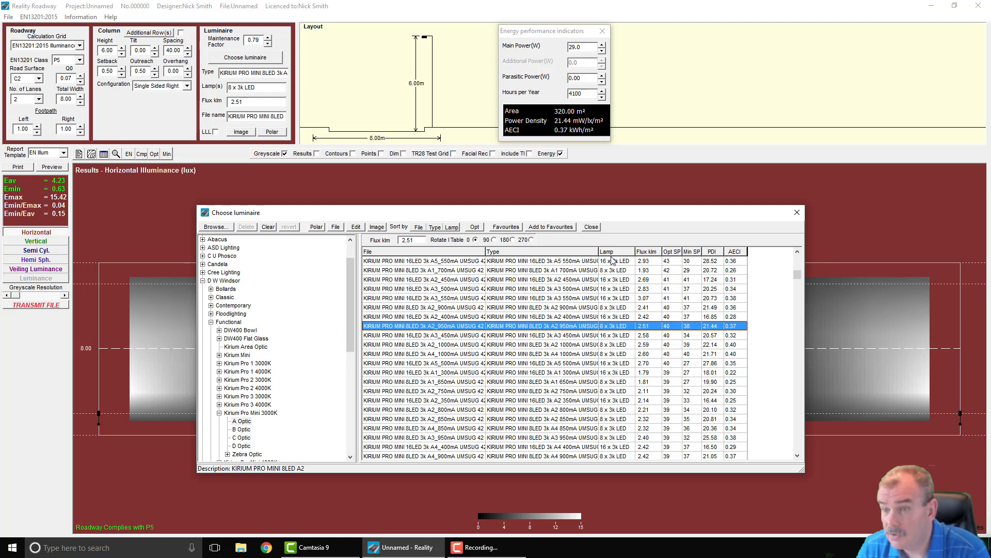
{"action": "key", "text": "Down"}
{"action": "key", "text": "Down"}
{"action": "key", "text": "Down"}
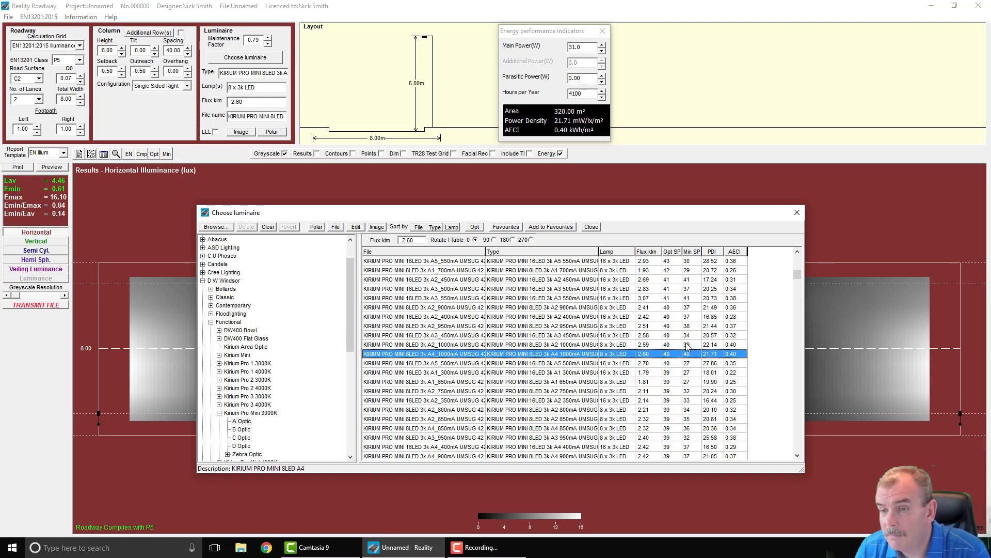
{"action": "key", "text": "Up"}
{"action": "key", "text": "Up"}
{"action": "key", "text": "Up"}
{"action": "key", "text": "Up"}
{"action": "key", "text": "Up"}
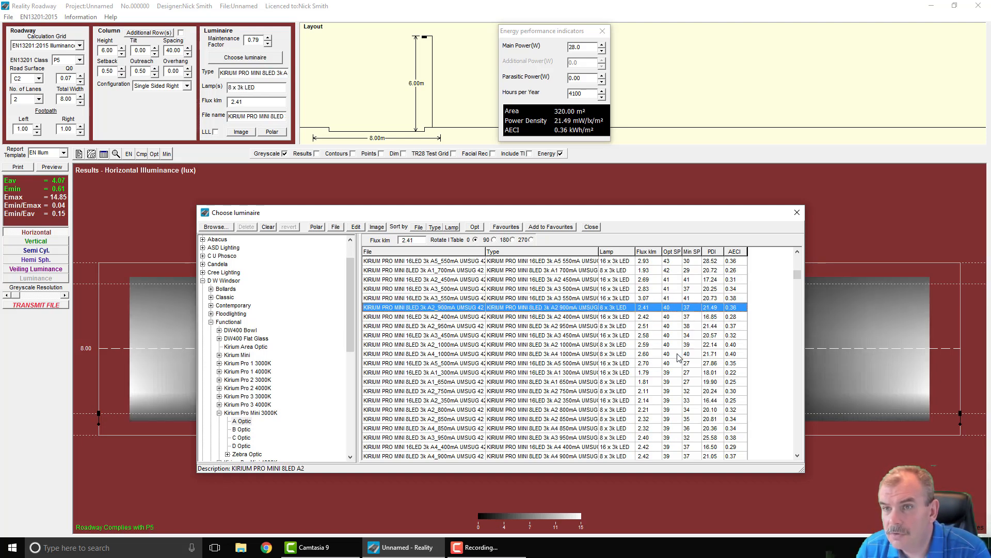
- Go through the remaining luminaires with 40 m optimum spacing and select the KIRIUM PRO MINI 16LED 3k A5 500mA
{"action": "key", "text": "Down"}
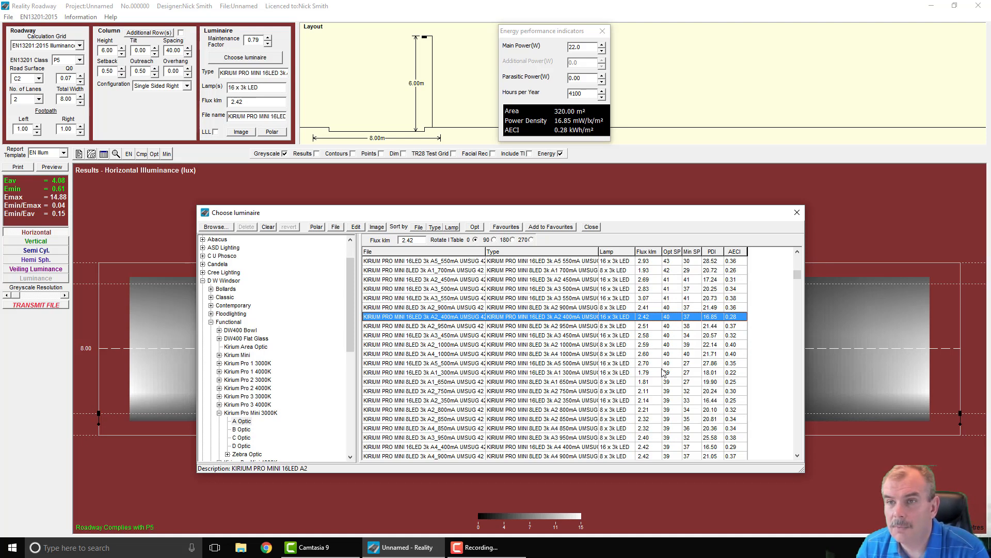
{"action": "key", "text": "Down"}
{"action": "key", "text": "Down"}
{"action": "key", "text": "Down"}
{"action": "key", "text": "Down"}
{"action": "key", "text": "Down"}
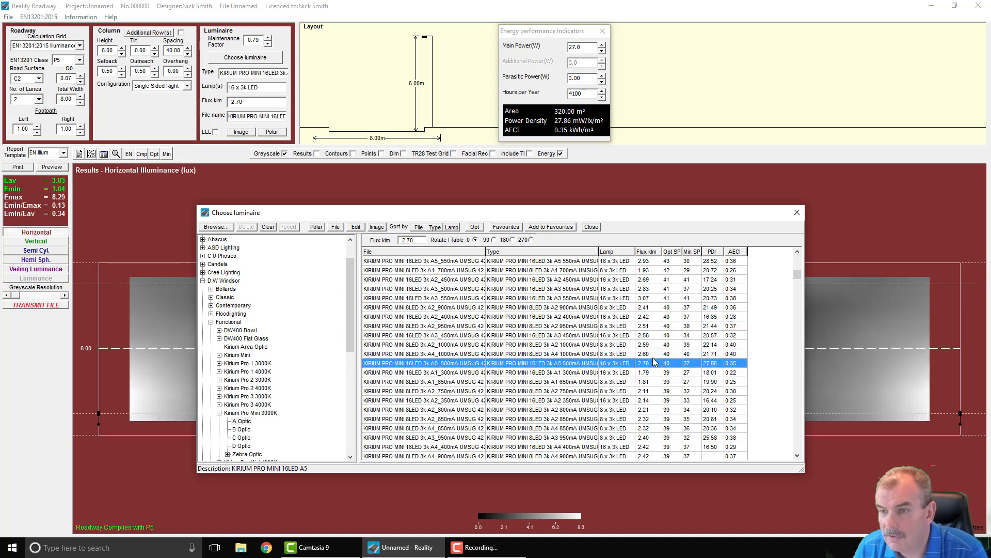
{"action": "key", "text": "Down"}
{"action": "key", "text": "Up"}
{"action": "key", "text": "Down"}
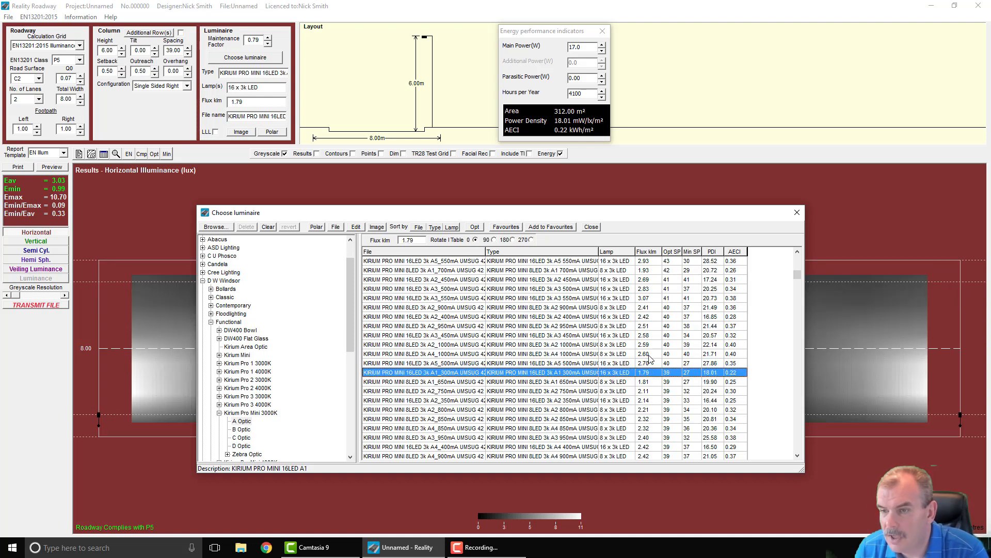
{"action": "key", "text": "Up"}
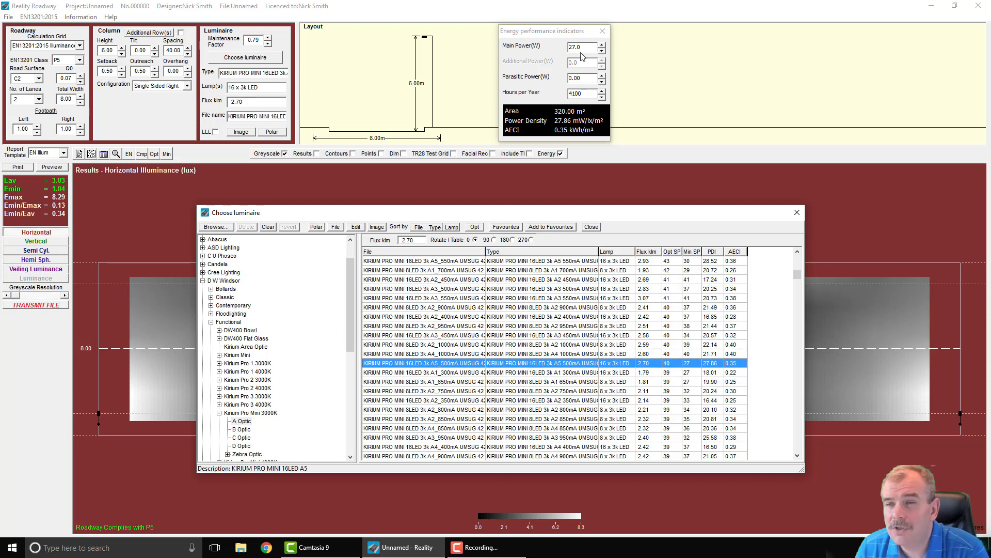
- Reposition the luminaire chooser below the settings and highlight the main power value in the energy performance indicators
{"action": "left_click_drag", "start_coordinate": [541, 213], "coordinate": [540, 233]}
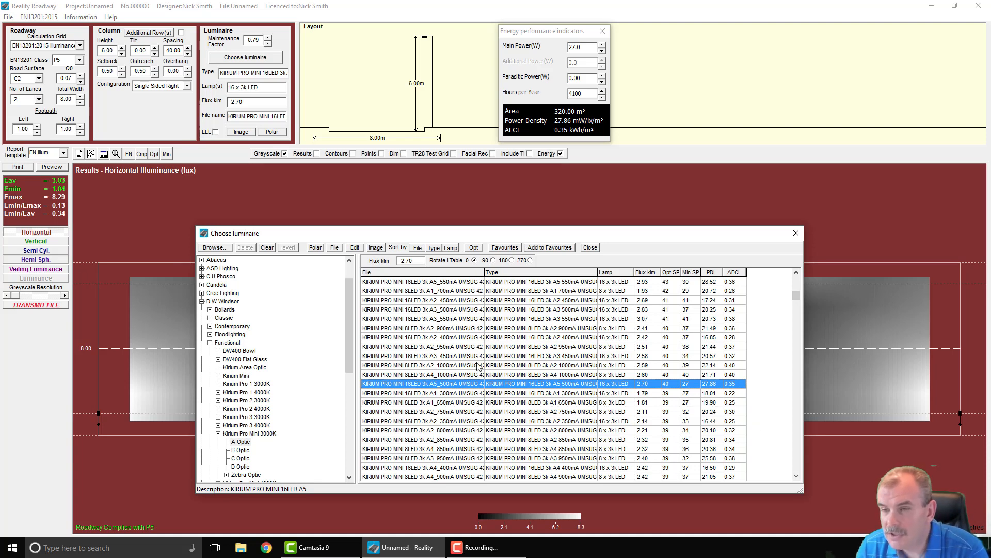
{"action": "left_click_drag", "start_coordinate": [639, 235], "coordinate": [528, 213]}
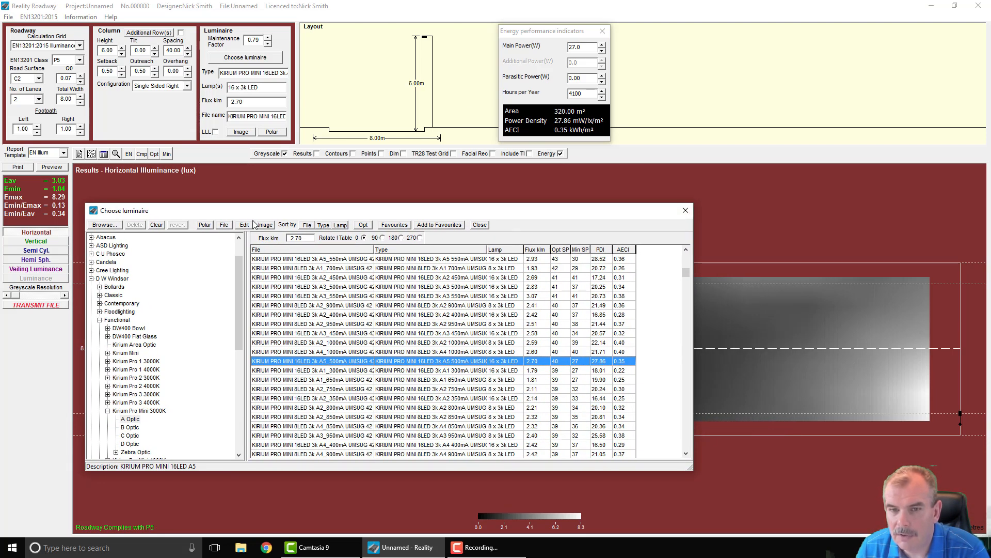
{"action": "left_click_drag", "start_coordinate": [581, 47], "coordinate": [566, 49]}
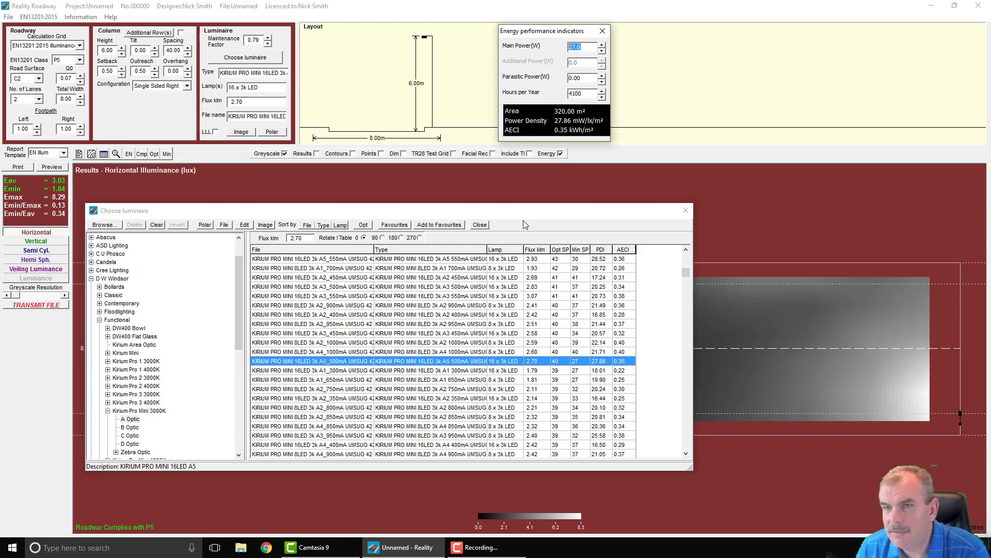
- Open the selected luminaire's photometric data file, highlight its wattage entry and place the file window beside the luminaire chooser
{"action": "left_click", "coordinate": [307, 226]}
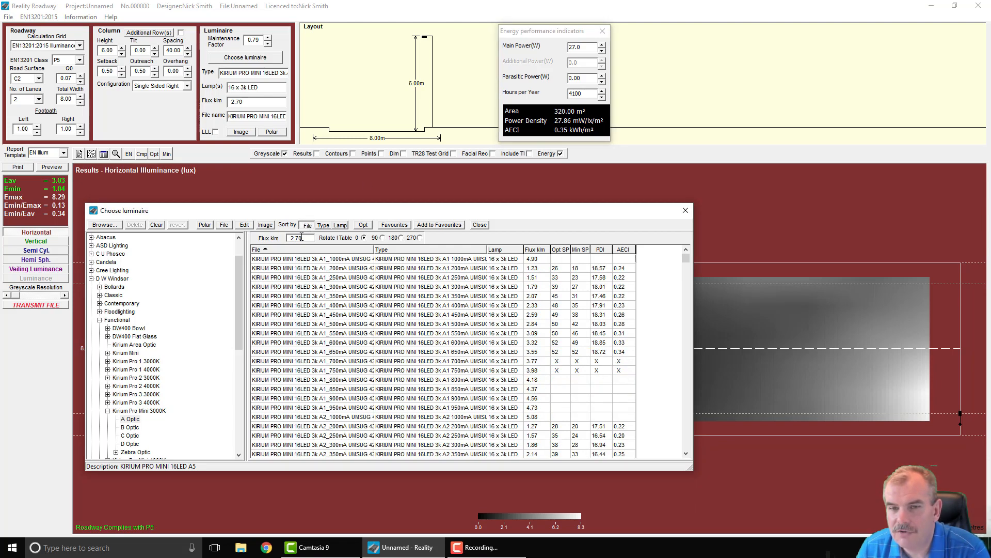
{"action": "left_click", "coordinate": [224, 225]}
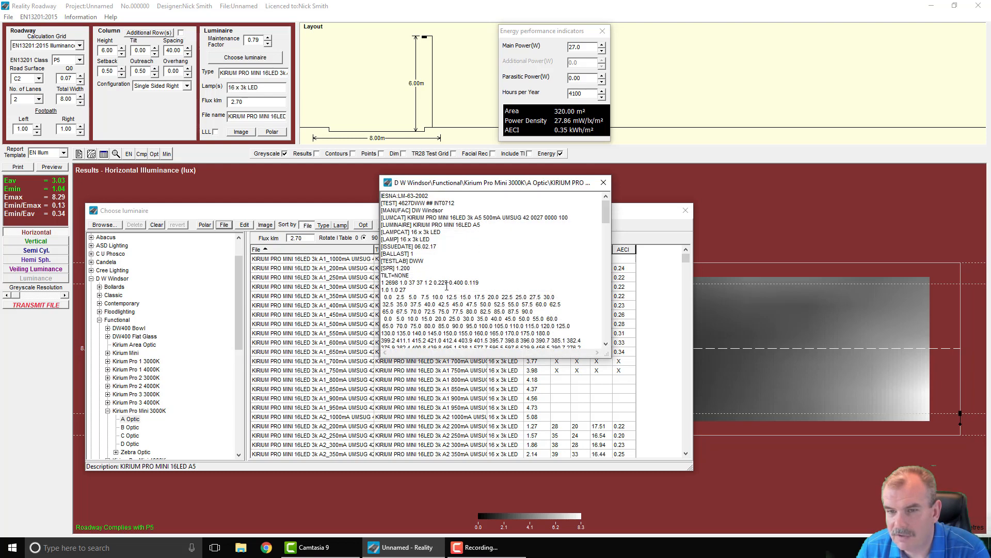
{"action": "left_click_drag", "start_coordinate": [423, 187], "coordinate": [520, 197]}
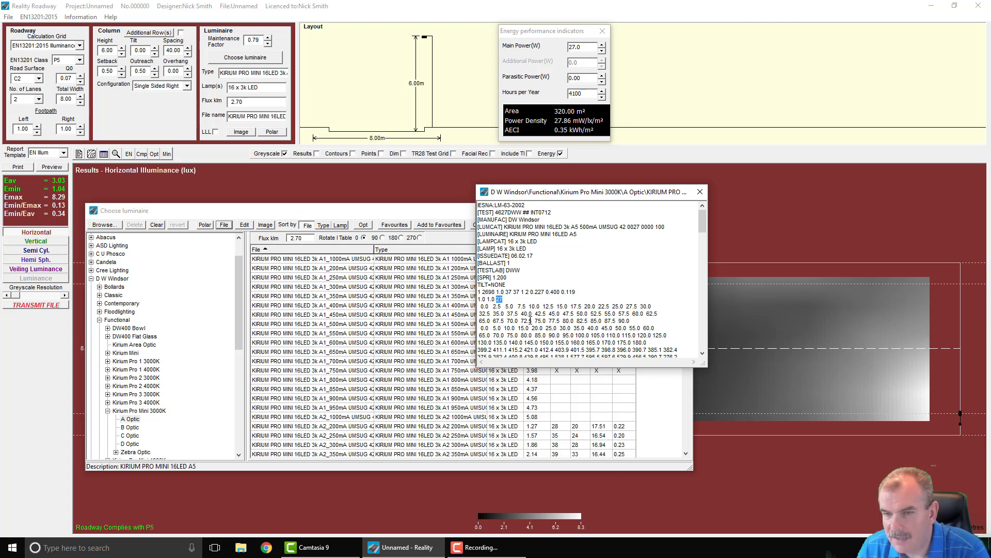
{"action": "left_click_drag", "start_coordinate": [583, 196], "coordinate": [834, 186]}
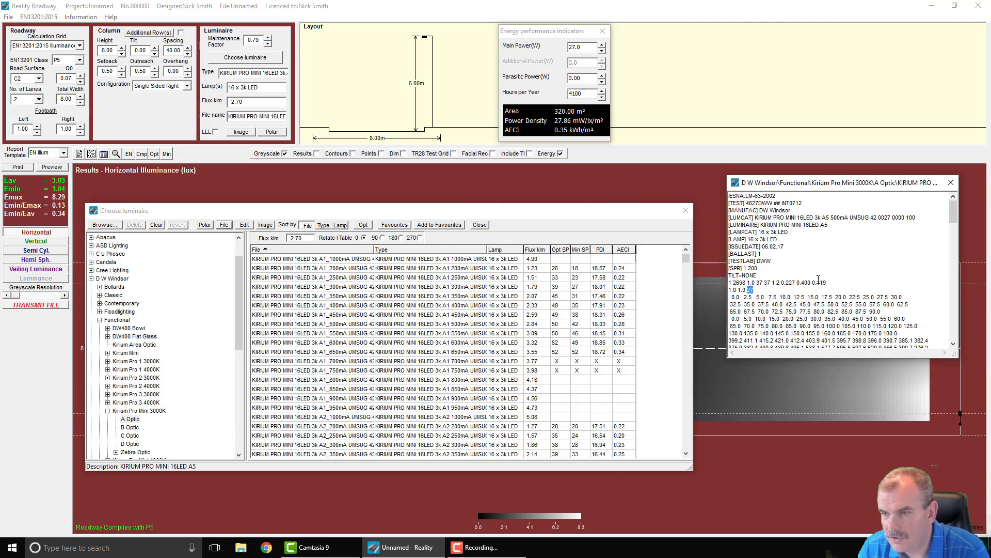
- Sort the luminaires by optimum spacing again and step down to the 16LED A4 350mA, comparing each file's wattage with the main power
{"action": "left_click", "coordinate": [562, 249]}
{"action": "left_click", "coordinate": [517, 361]}
{"action": "key", "text": "Down"}
{"action": "key", "text": "Down"}
{"action": "key", "text": "Down"}
{"action": "key", "text": "Down"}
{"action": "key", "text": "Down"}
{"action": "key", "text": "Down"}
{"action": "key", "text": "Down"}
{"action": "key", "text": "Down"}
{"action": "key", "text": "Down"}
{"action": "key", "text": "Down"}
{"action": "key", "text": "Down"}
{"action": "key", "text": "Down"}
{"action": "key", "text": "Down"}
{"action": "key", "text": "Down"}
{"action": "key", "text": "Down"}
{"action": "key", "text": "Down"}
{"action": "key", "text": "Down"}
{"action": "key", "text": "Down"}
{"action": "key", "text": "Down"}
{"action": "key", "text": "Down"}
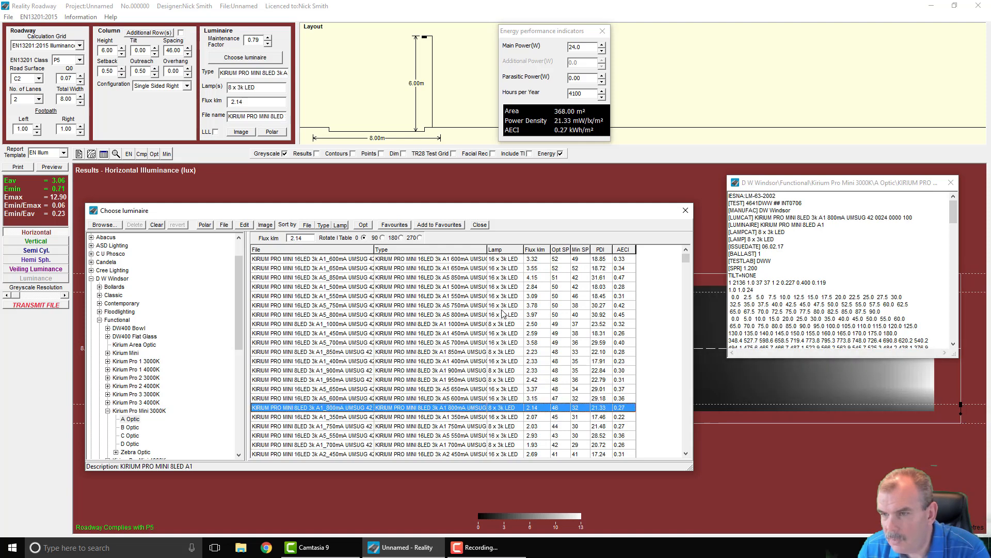
{"action": "key", "text": "Down"}
{"action": "key", "text": "Down"}
{"action": "key", "text": "Down"}
{"action": "key", "text": "Down"}
{"action": "key", "text": "Down"}
{"action": "key", "text": "Down"}
{"action": "key", "text": "Down"}
{"action": "key", "text": "Down"}
{"action": "key", "text": "Down"}
{"action": "key", "text": "Down"}
{"action": "key", "text": "Down"}
{"action": "key", "text": "Down"}
{"action": "key", "text": "Down"}
{"action": "key", "text": "Down"}
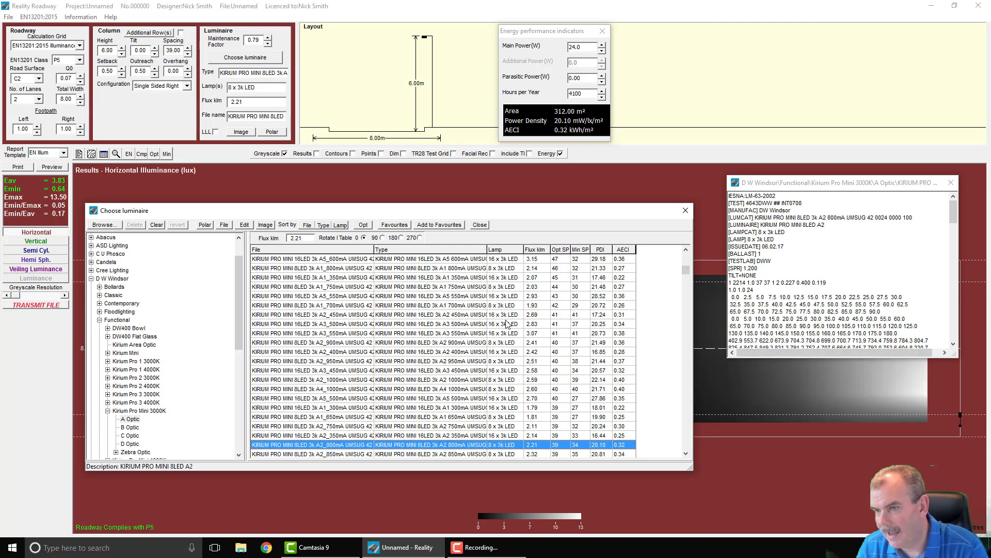
{"action": "key", "text": "Down"}
{"action": "key", "text": "Down"}
{"action": "key", "text": "Down"}
{"action": "key", "text": "Down"}
{"action": "key", "text": "Down"}
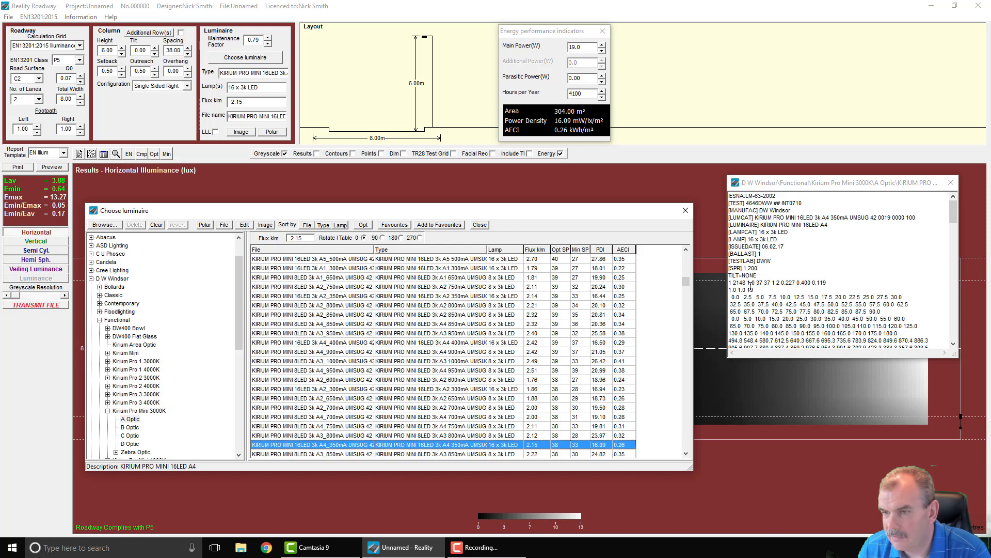
- Step back up to the 8LED A1 950mA luminaire, checking the wattage in each photometric file
{"action": "key", "text": "Up"}
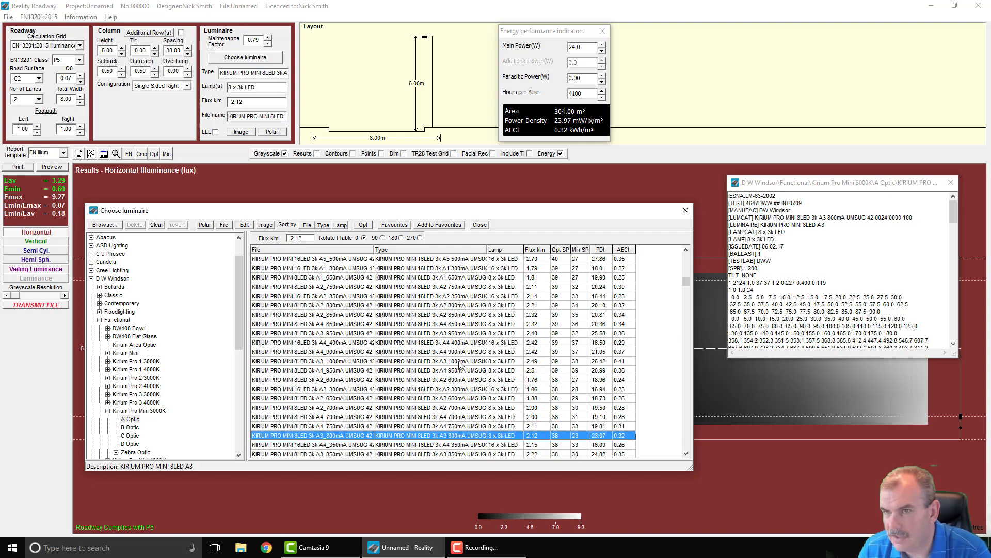
{"action": "key", "text": "Up"}
{"action": "key", "text": "Up"}
{"action": "key", "text": "Up"}
{"action": "key", "text": "Up"}
{"action": "key", "text": "Up"}
{"action": "key", "text": "Up"}
{"action": "key", "text": "Up"}
{"action": "key", "text": "Up"}
{"action": "key", "text": "Up"}
{"action": "key", "text": "Up"}
{"action": "key", "text": "Up"}
{"action": "key", "text": "Up"}
{"action": "key", "text": "Up"}
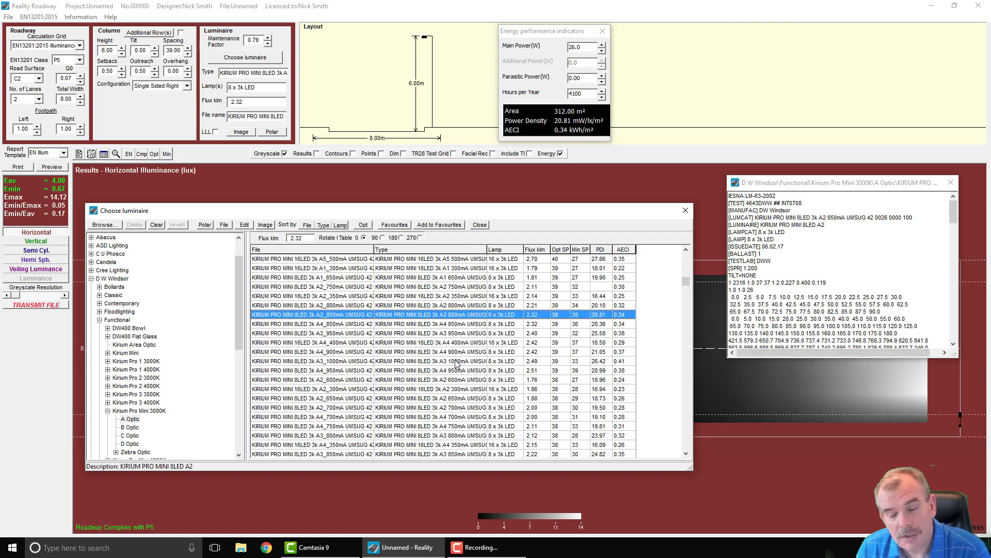
{"action": "key", "text": "Home"}
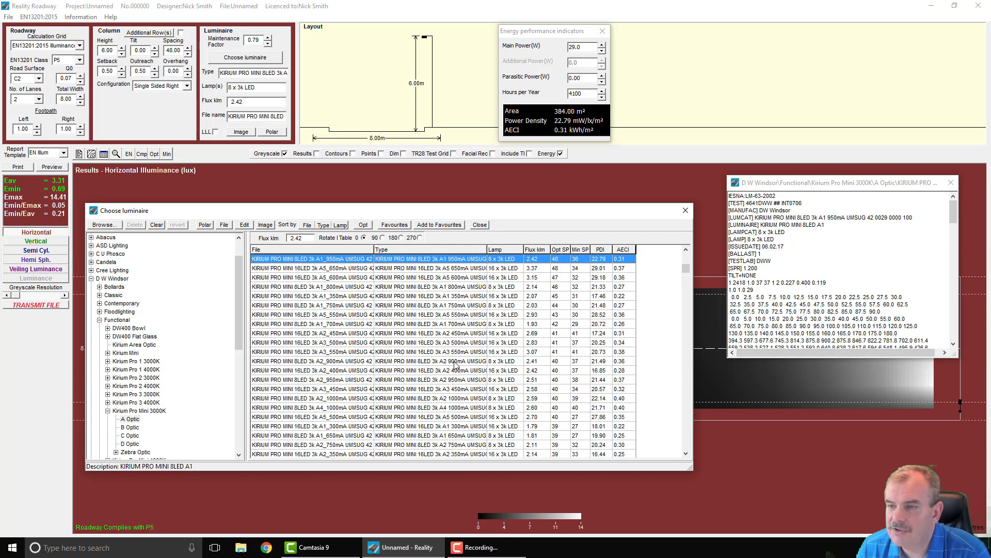
- Step down the list to the 16LED A4 300mA luminaire and check its file wattage against the main power
{"action": "key", "text": "Down"}
{"action": "key", "text": "Down"}
{"action": "key", "text": "Down"}
{"action": "key", "text": "Down"}
{"action": "key", "text": "Down"}
{"action": "key", "text": "Down"}
{"action": "key", "text": "Down"}
{"action": "key", "text": "Down"}
{"action": "key", "text": "Down"}
{"action": "key", "text": "Down"}
{"action": "key", "text": "Down"}
{"action": "key", "text": "Down"}
{"action": "key", "text": "Down"}
{"action": "key", "text": "Down"}
{"action": "key", "text": "Down"}
{"action": "key", "text": "Down"}
{"action": "key", "text": "Down"}
{"action": "key", "text": "Down"}
{"action": "key", "text": "Down"}
{"action": "key", "text": "Down"}
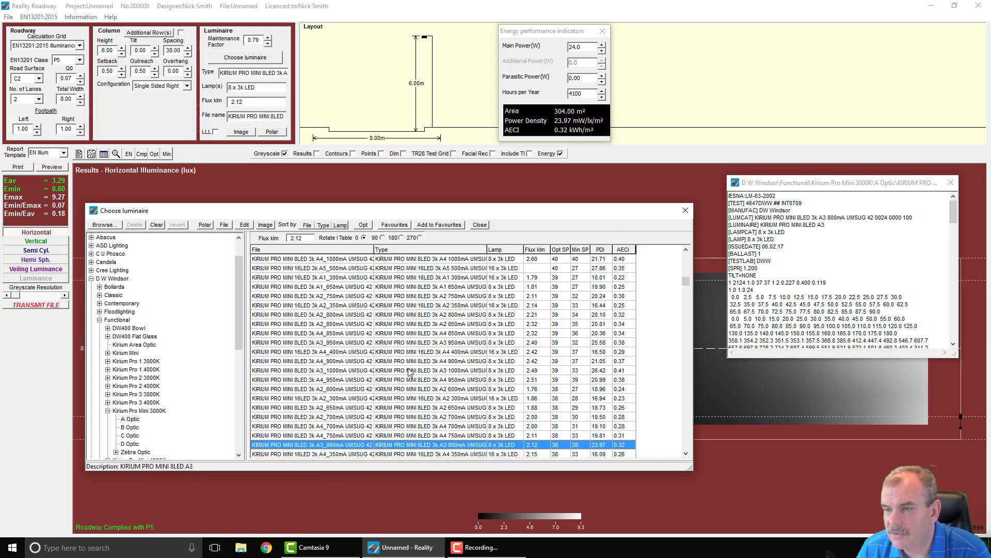
{"action": "key", "text": "Down"}
{"action": "key", "text": "Down"}
{"action": "key", "text": "Down"}
{"action": "key", "text": "Down"}
{"action": "key", "text": "Down"}
{"action": "key", "text": "Down"}
{"action": "key", "text": "Down"}
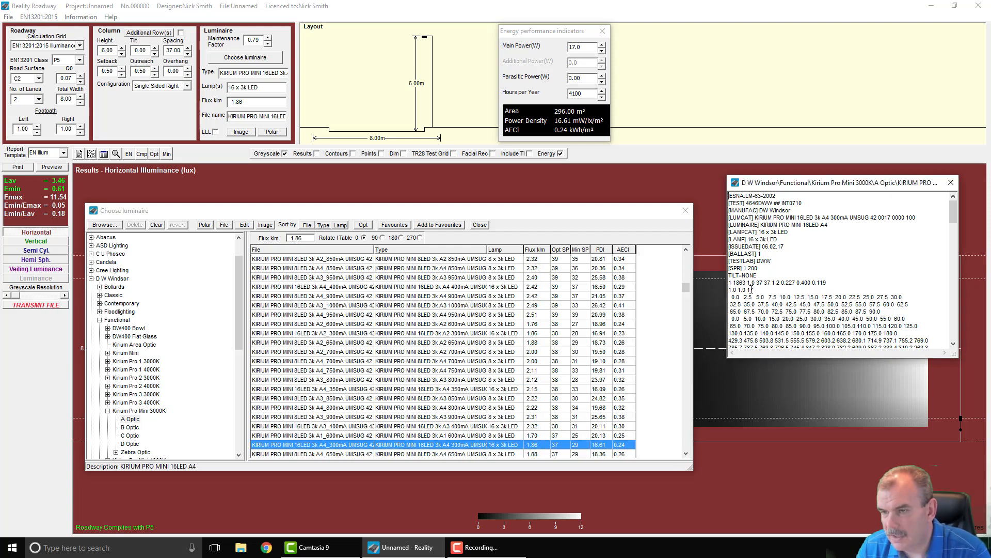
- Browse the neighbouring luminaires and reselect the KIRIUM PRO MINI 16LED 3k A4 350mA
{"action": "key", "text": "Down"}
{"action": "key", "text": "Down"}
{"action": "key", "text": "Down"}
{"action": "key", "text": "Up"}
{"action": "key", "text": "Up"}
{"action": "key", "text": "Up"}
{"action": "key", "text": "Up"}
{"action": "key", "text": "Up"}
{"action": "key", "text": "Up"}
{"action": "key", "text": "Up"}
{"action": "key", "text": "Up"}
{"action": "key", "text": "Up"}
{"action": "key", "text": "Up"}
{"action": "key", "text": "Up"}
{"action": "key", "text": "Up"}
{"action": "key", "text": "Up"}
{"action": "key", "text": "Up"}
{"action": "key", "text": "Up"}
{"action": "key", "text": "Up"}
{"action": "key", "text": "Up"}
{"action": "key", "text": "Up"}
{"action": "key", "text": "Up"}
{"action": "key", "text": "Up"}
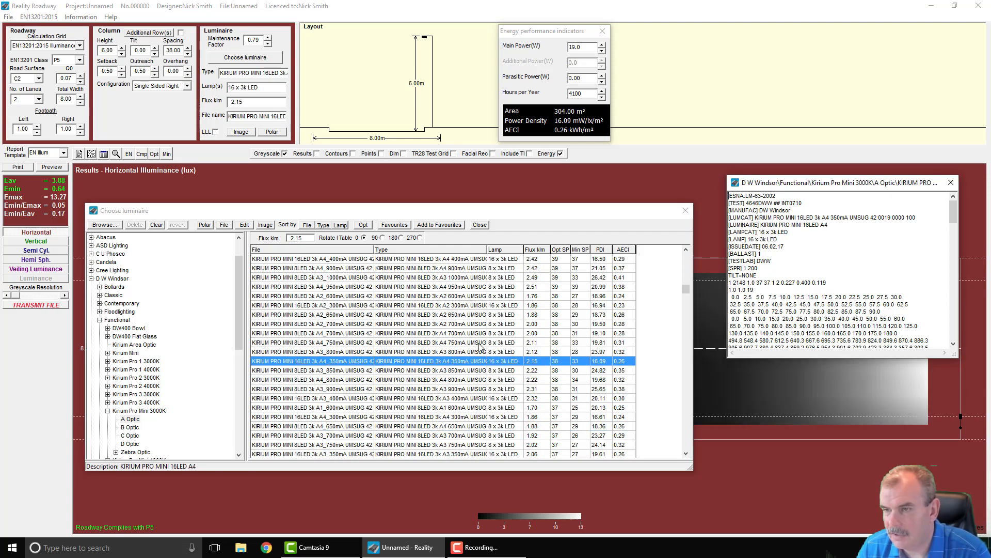
- Step down the Kirium Pro Mini list to the 8LED A4 650mA luminaire, comparing power density and AECI
{"action": "key", "text": "Down"}
{"action": "key", "text": "Down"}
{"action": "key", "text": "Down"}
{"action": "key", "text": "Down"}
{"action": "key", "text": "Down"}
{"action": "key", "text": "Down"}
{"action": "key", "text": "Down"}
{"action": "key", "text": "Down"}
{"action": "key", "text": "Down"}
{"action": "key", "text": "Down"}
{"action": "key", "text": "Down"}
{"action": "key", "text": "Down"}
{"action": "key", "text": "Down"}
{"action": "key", "text": "Down"}
{"action": "key", "text": "Down"}
{"action": "key", "text": "Down"}
{"action": "key", "text": "Down"}
{"action": "key", "text": "Down"}
{"action": "key", "text": "Down"}
{"action": "key", "text": "Down"}
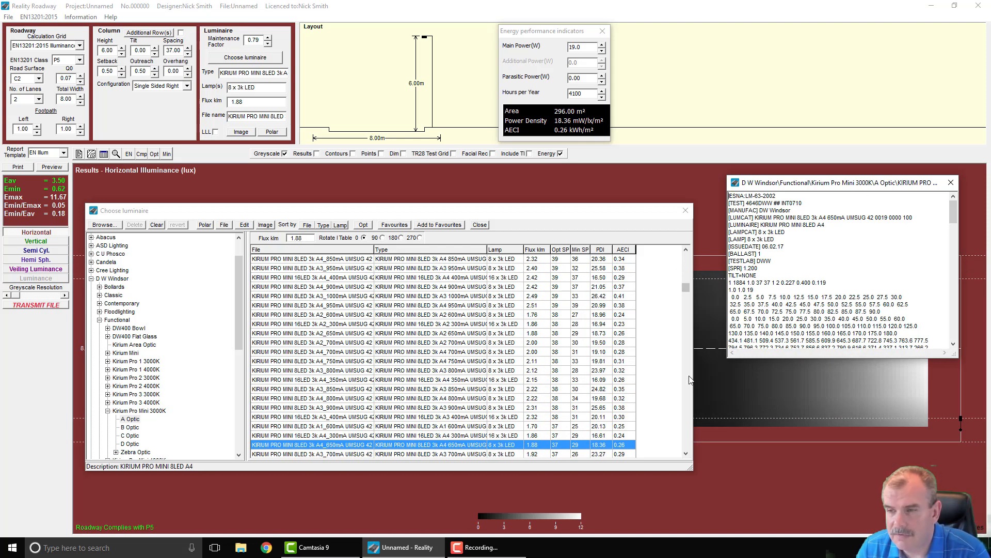
- Collapse the D W Windsor range and list ASD Lighting's Highway Diamond luminaires
{"action": "left_click", "coordinate": [91, 279]}
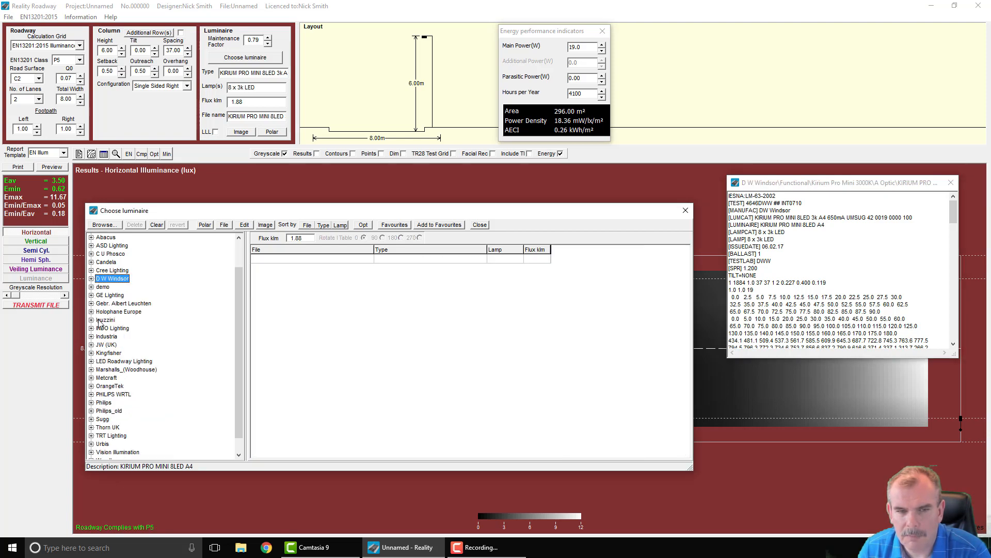
{"action": "left_click", "coordinate": [92, 246]}
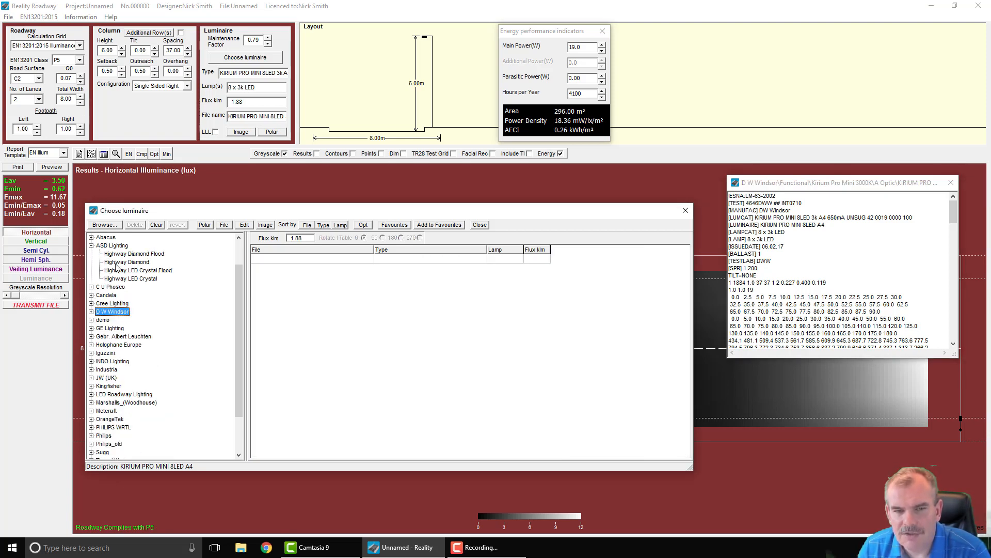
{"action": "left_click", "coordinate": [124, 262]}
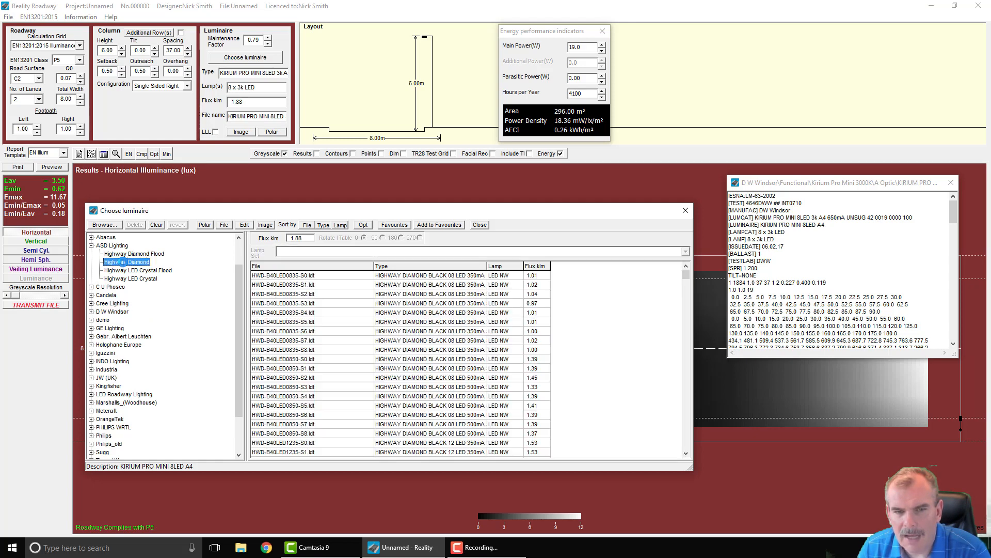
- Sort the Highway Diamond luminaires by flux and select HWD-B40LED0835-S3
{"action": "left_click", "coordinate": [537, 266]}
{"action": "left_click", "coordinate": [479, 277]}
{"action": "left_click", "coordinate": [480, 277]}
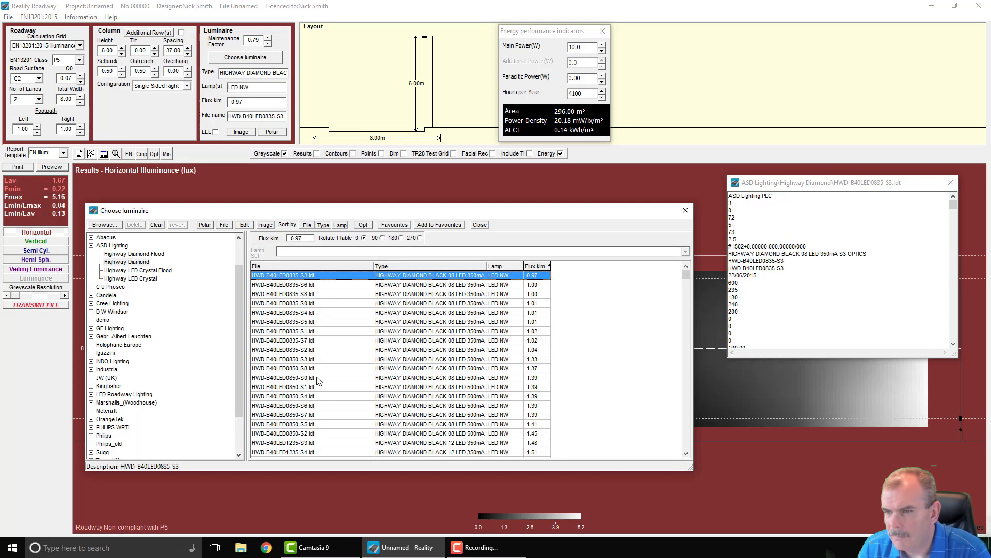
- Place the photometric file window beside the luminaire list and lengthen it to show the wattage line
{"action": "left_click_drag", "start_coordinate": [772, 186], "coordinate": [743, 214]}
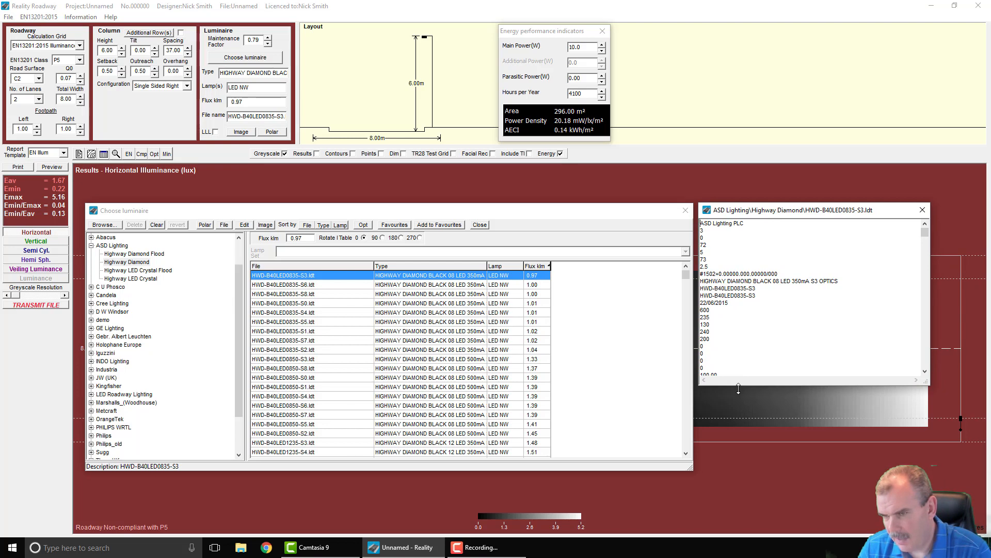
{"action": "left_click_drag", "start_coordinate": [746, 386], "coordinate": [737, 473]}
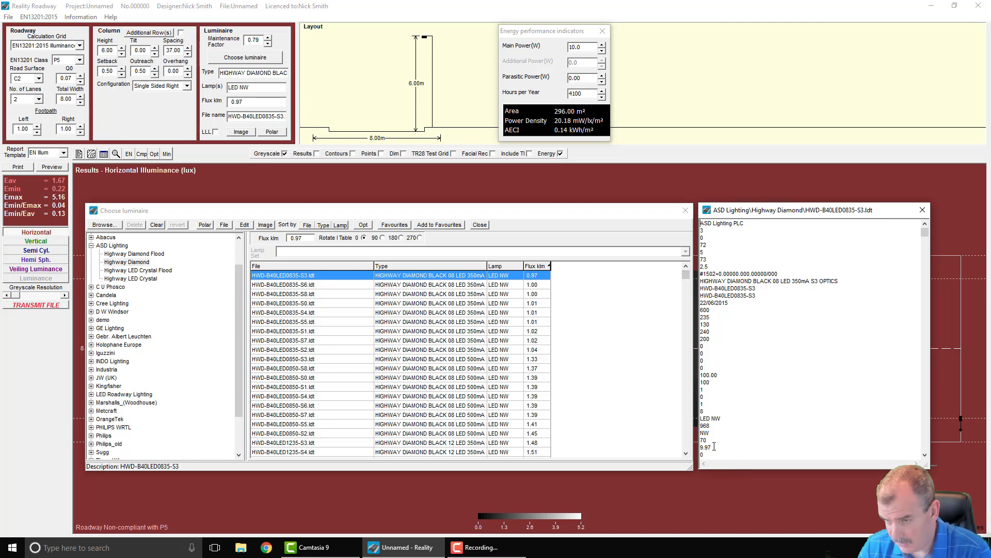
{"action": "left_click", "coordinate": [479, 277]}
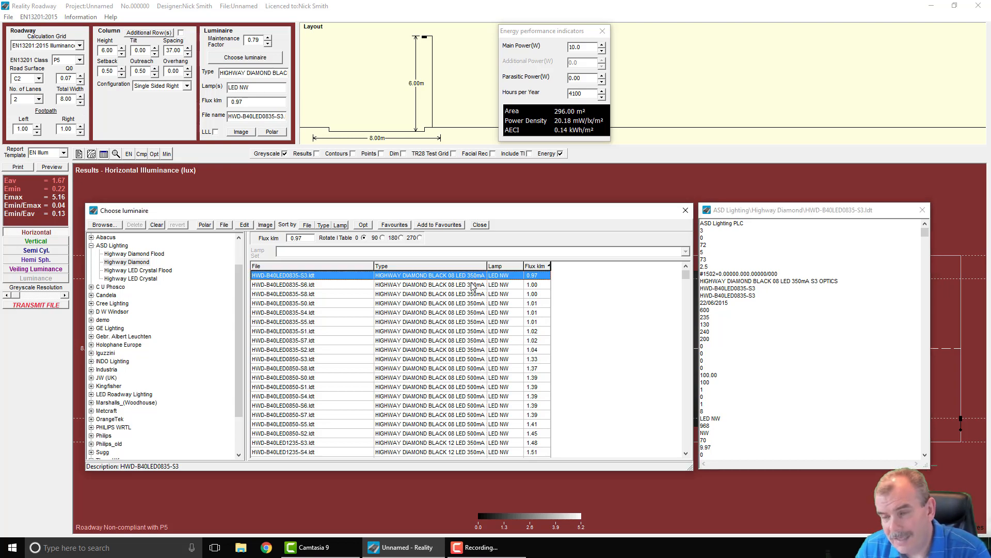
- Step down to HWD-B40LED0850-S3, checking the wattage in each photometric file against the main power
{"action": "left_click", "coordinate": [472, 286]}
{"action": "key", "text": "Down"}
{"action": "key", "text": "Down"}
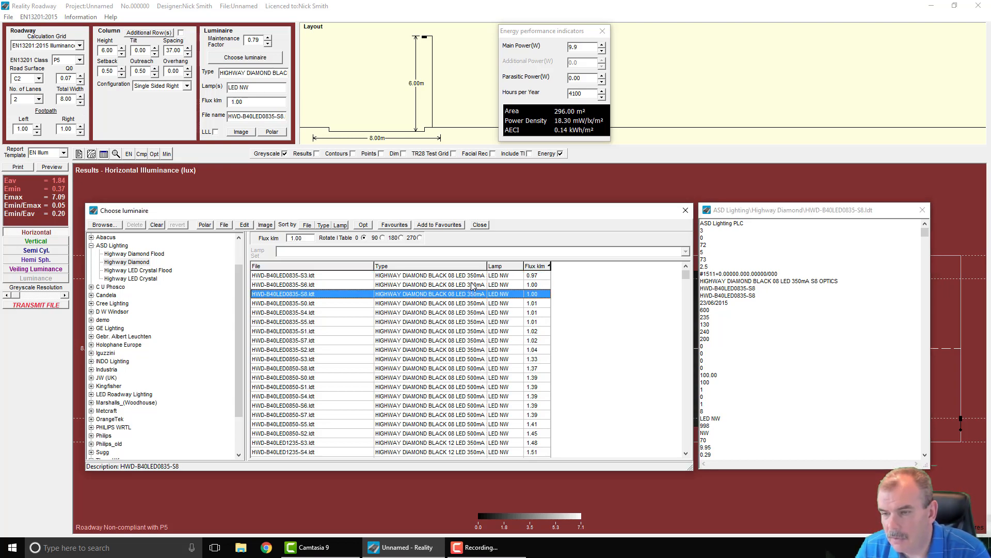
{"action": "key", "text": "Down"}
{"action": "key", "text": "Down"}
{"action": "key", "text": "Down"}
{"action": "key", "text": "Down"}
{"action": "key", "text": "Down"}
{"action": "key", "text": "Down"}
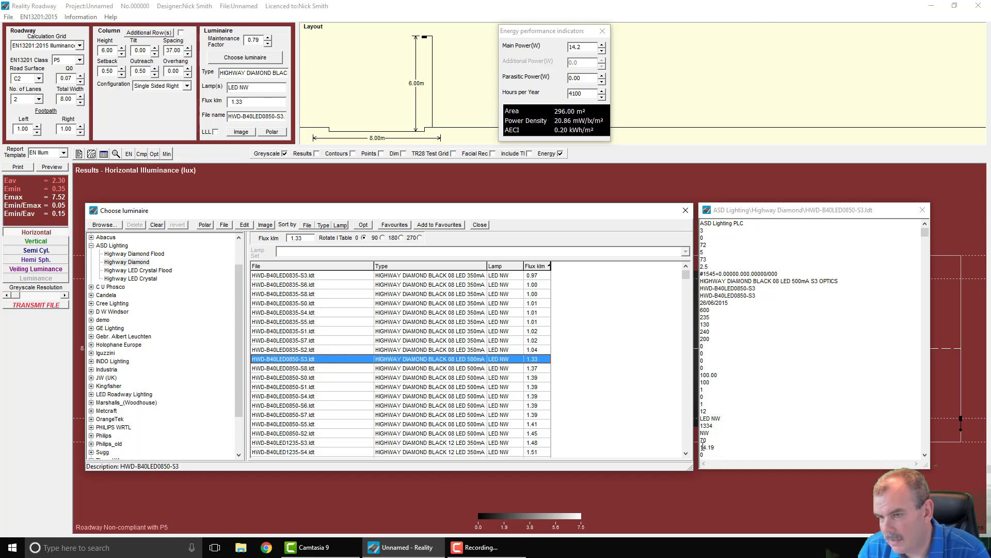
{"action": "left_click_drag", "start_coordinate": [718, 469], "coordinate": [720, 464]}
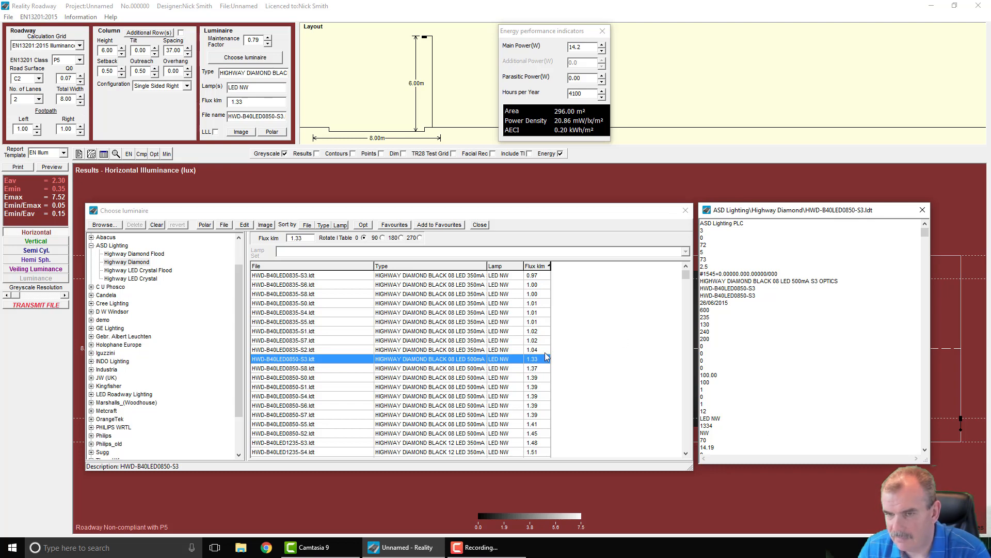
- Step down the flux-sorted list to HWD-B40LED2835-S5, reviewing the main power, file wattage and P5 compliance of the luminaires
{"action": "left_click", "coordinate": [506, 361]}
{"action": "key", "text": "Down"}
{"action": "key", "text": "Down"}
{"action": "key", "text": "Down"}
{"action": "key", "text": "Down"}
{"action": "key", "text": "Down"}
{"action": "key", "text": "Down"}
{"action": "key", "text": "Down"}
{"action": "key", "text": "Down"}
{"action": "key", "text": "Down"}
{"action": "key", "text": "Down"}
{"action": "key", "text": "Down"}
{"action": "key", "text": "Down"}
{"action": "key", "text": "Down"}
{"action": "key", "text": "Down"}
{"action": "key", "text": "Down"}
{"action": "key", "text": "Down"}
{"action": "key", "text": "Down"}
{"action": "key", "text": "Down"}
{"action": "key", "text": "Down"}
{"action": "key", "text": "Down"}
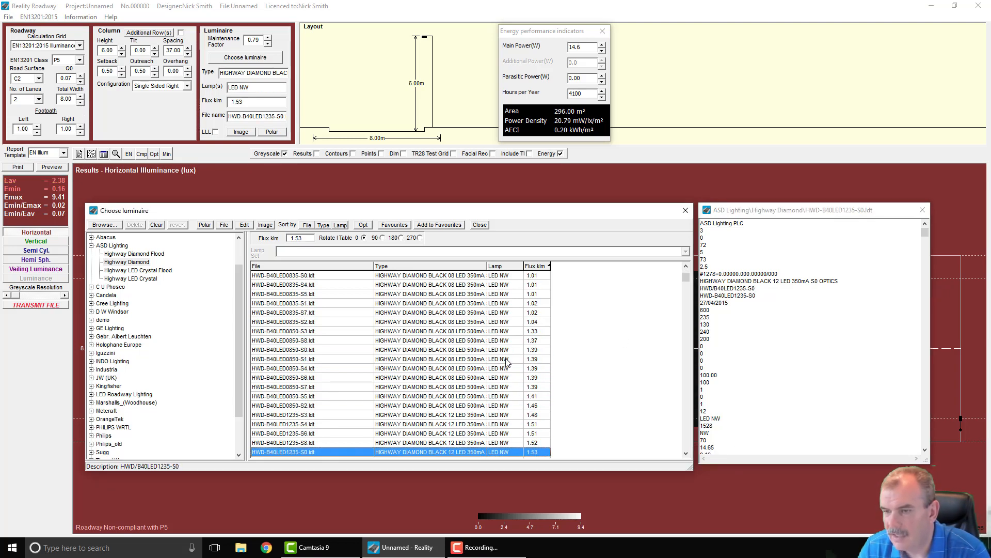
{"action": "key", "text": "Down"}
{"action": "key", "text": "Down"}
{"action": "key", "text": "Down"}
{"action": "key", "text": "Down"}
{"action": "key", "text": "Down"}
{"action": "key", "text": "Down"}
{"action": "key", "text": "Down"}
{"action": "key", "text": "Down"}
{"action": "key", "text": "Down"}
{"action": "key", "text": "Down"}
{"action": "key", "text": "Down"}
{"action": "key", "text": "Down"}
{"action": "key", "text": "Down"}
{"action": "key", "text": "Down"}
{"action": "key", "text": "Down"}
{"action": "key", "text": "Down"}
{"action": "key", "text": "Down"}
{"action": "key", "text": "Down"}
{"action": "key", "text": "Down"}
{"action": "key", "text": "Down"}
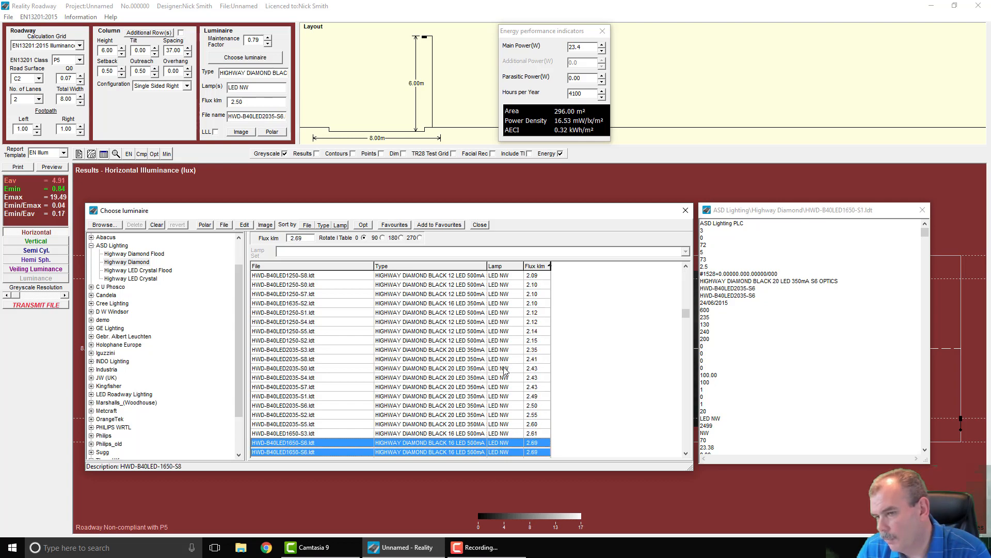
{"action": "key", "text": "Down"}
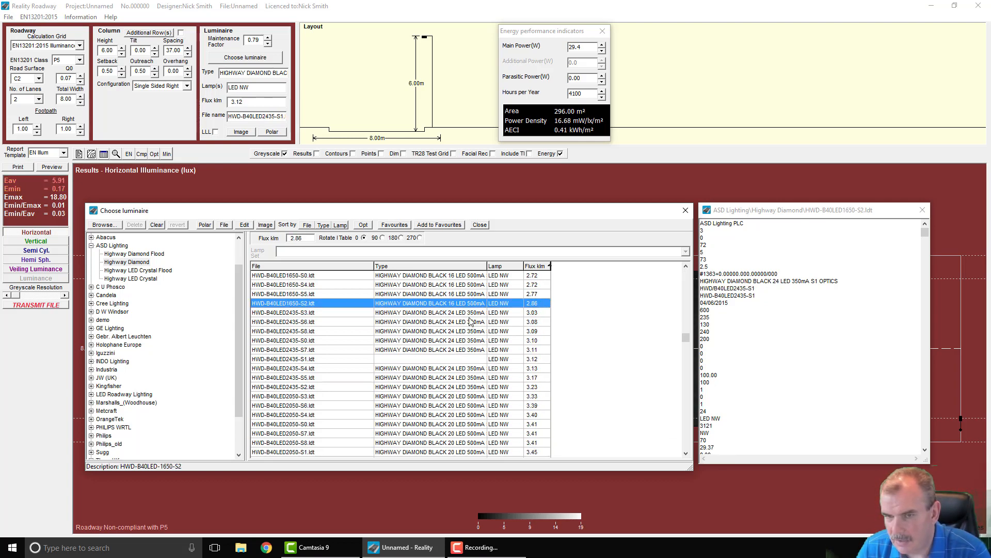
{"action": "key", "text": "Down"}
{"action": "key", "text": "Down"}
{"action": "key", "text": "Down"}
{"action": "key", "text": "Down"}
{"action": "key", "text": "Down"}
{"action": "key", "text": "Down"}
{"action": "key", "text": "Down"}
{"action": "key", "text": "Down"}
{"action": "key", "text": "Down"}
{"action": "key", "text": "Down"}
{"action": "key", "text": "Down"}
{"action": "key", "text": "Down"}
{"action": "key", "text": "Down"}
{"action": "key", "text": "Down"}
{"action": "key", "text": "Down"}
{"action": "key", "text": "Down"}
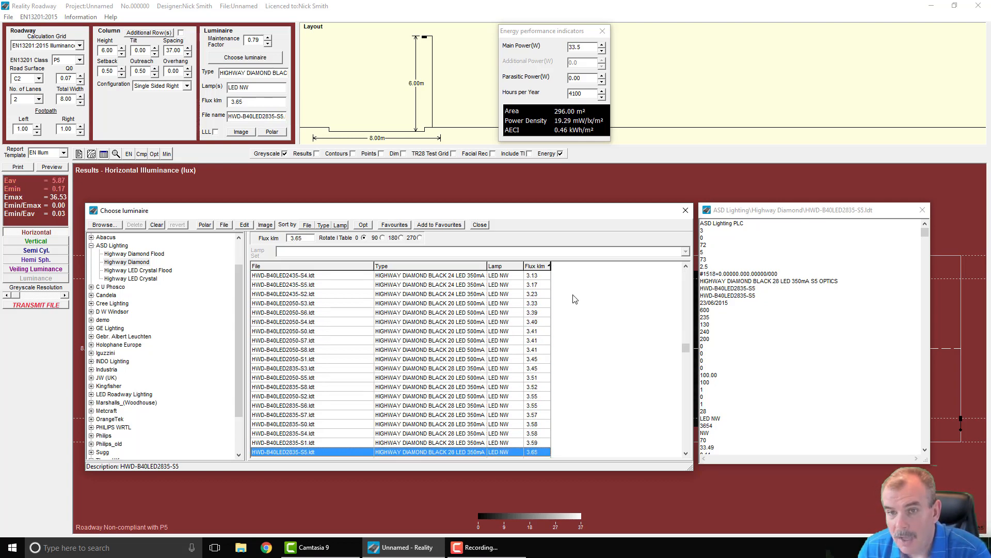
- Optimise the spacing of the Highway Diamond luminaires and sort the list by optimum spacing
{"action": "left_click", "coordinate": [364, 225]}
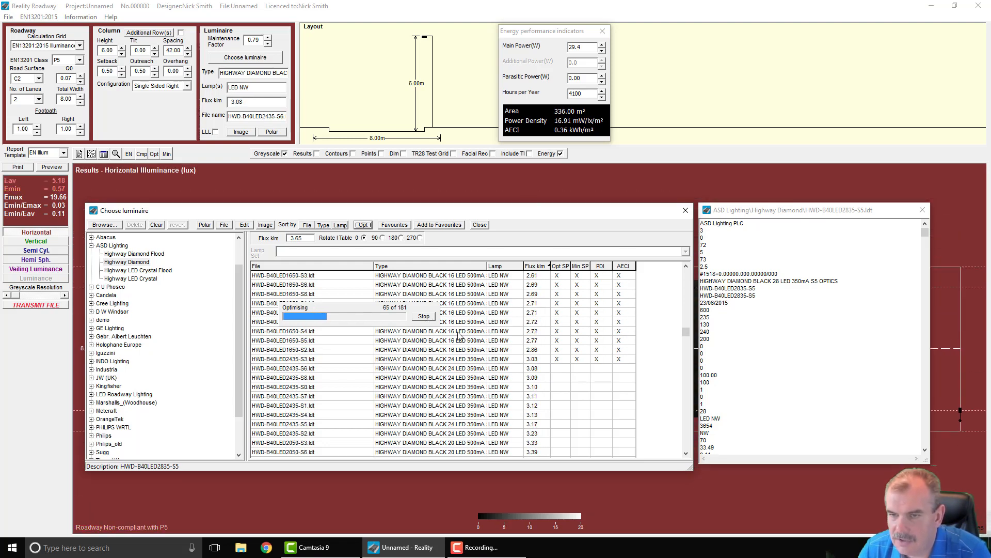
{"action": "left_click", "coordinate": [561, 266]}
{"action": "left_click", "coordinate": [553, 276]}
- Compare the energy indicators and file wattages of HWD-B40LED1250-S8, HWD-B40LED2035-S8 and HWD-B40LED2035-S1
{"action": "key", "text": "Down"}
{"action": "key", "text": "Down"}
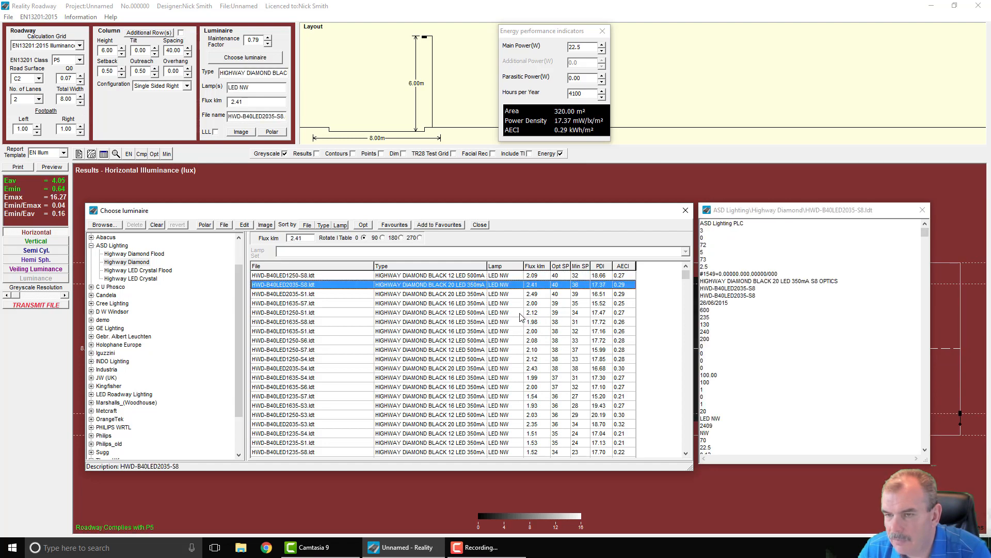
{"action": "key", "text": "Up"}
{"action": "key", "text": "Up"}
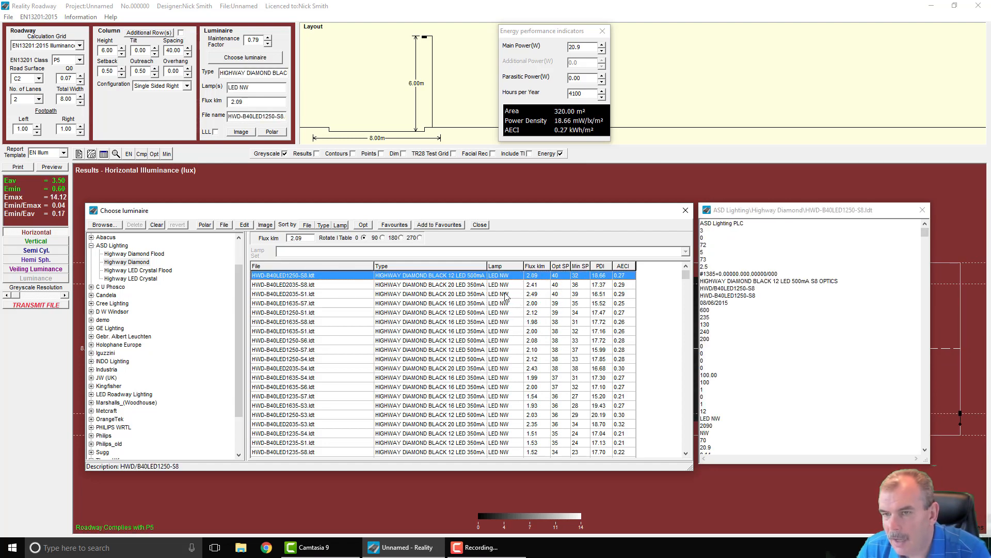
{"action": "key", "text": "Down"}
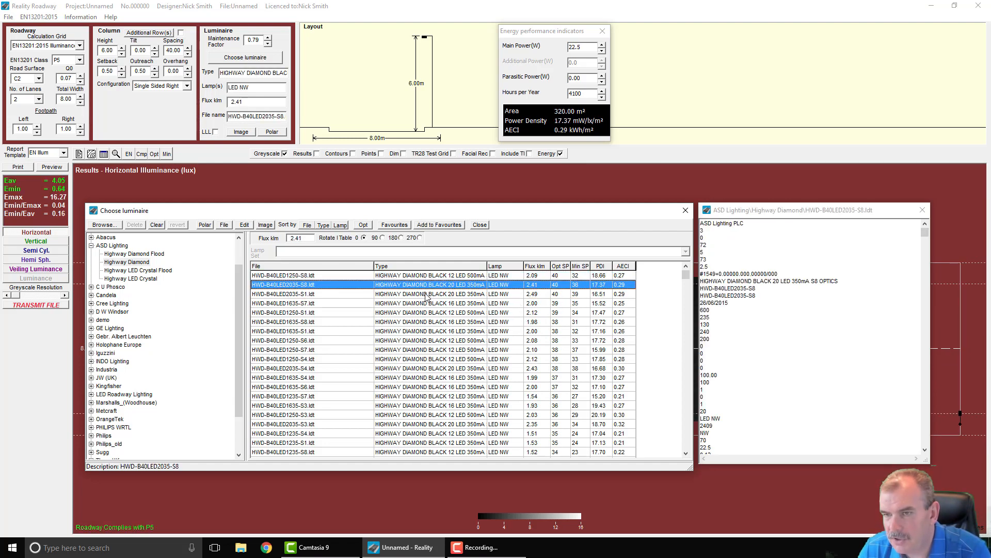
{"action": "key", "text": "Up"}
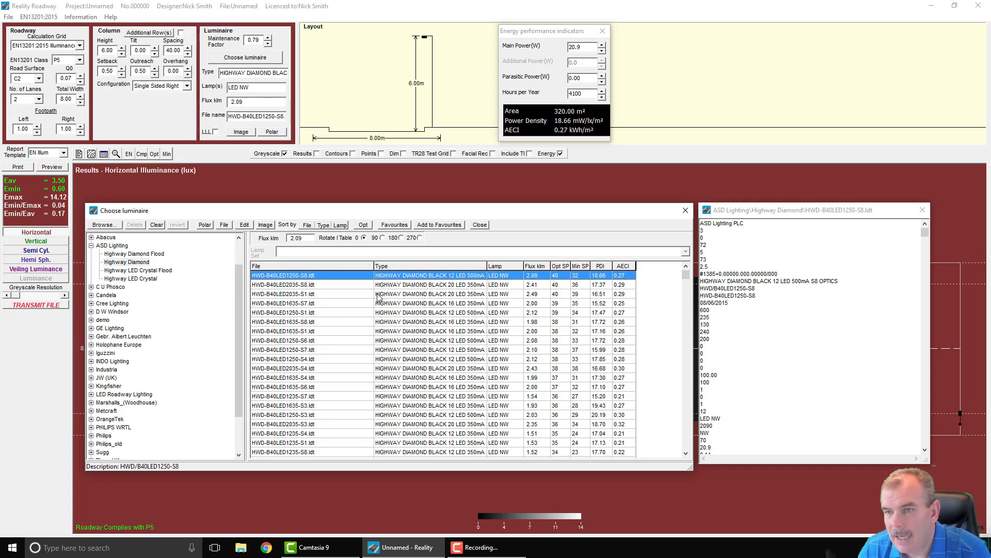
{"action": "key", "text": "Down"}
{"action": "key", "text": "Down"}
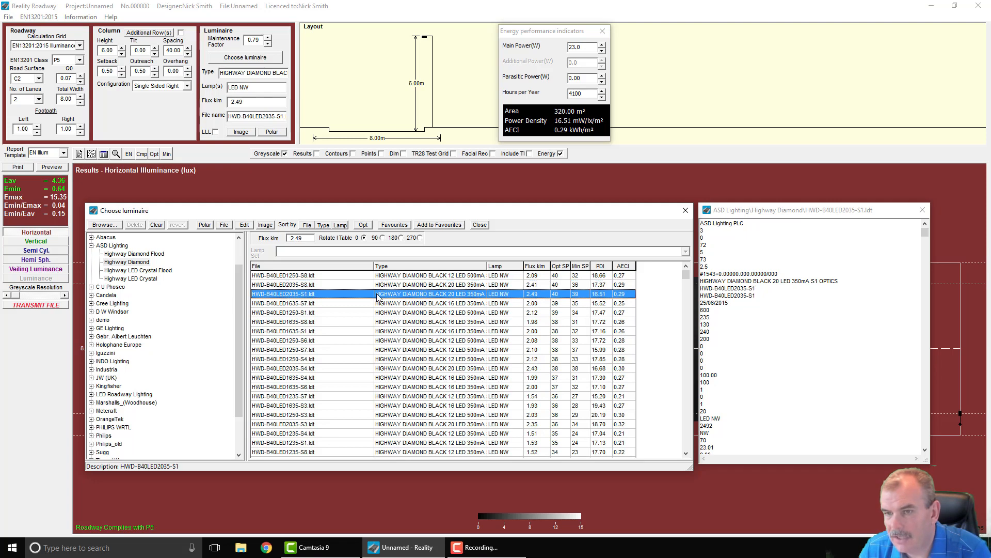
- Step down through HWD-B40LED1635-S7 to HWD-B40LED1635-S1, comparing power density and AECI with the neighbouring luminaires
{"action": "key", "text": "Up"}
{"action": "key", "text": "Up"}
{"action": "key", "text": "Down"}
{"action": "key", "text": "Down"}
{"action": "key", "text": "Down"}
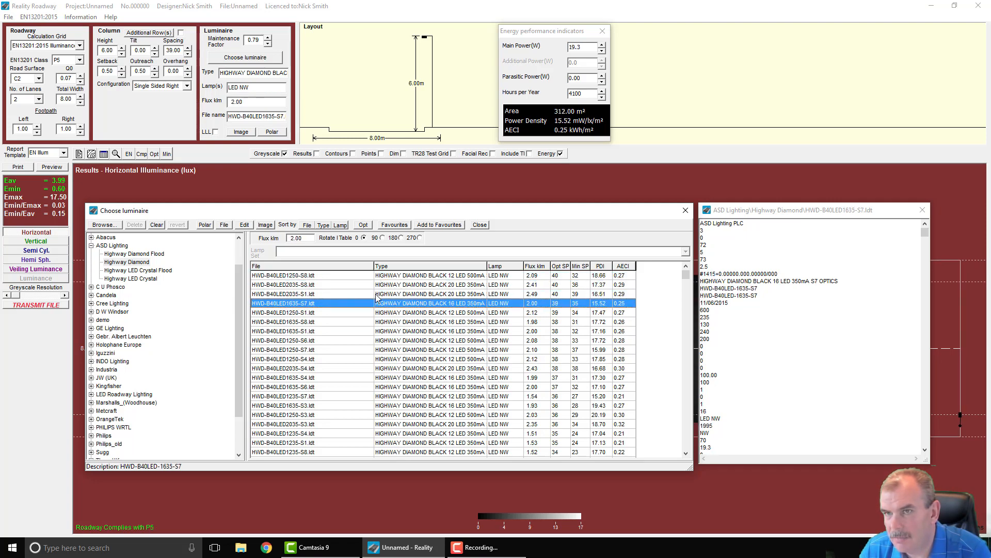
{"action": "key", "text": "Down"}
{"action": "key", "text": "Up"}
{"action": "key", "text": "Down"}
{"action": "key", "text": "Down"}
{"action": "key", "text": "Down"}
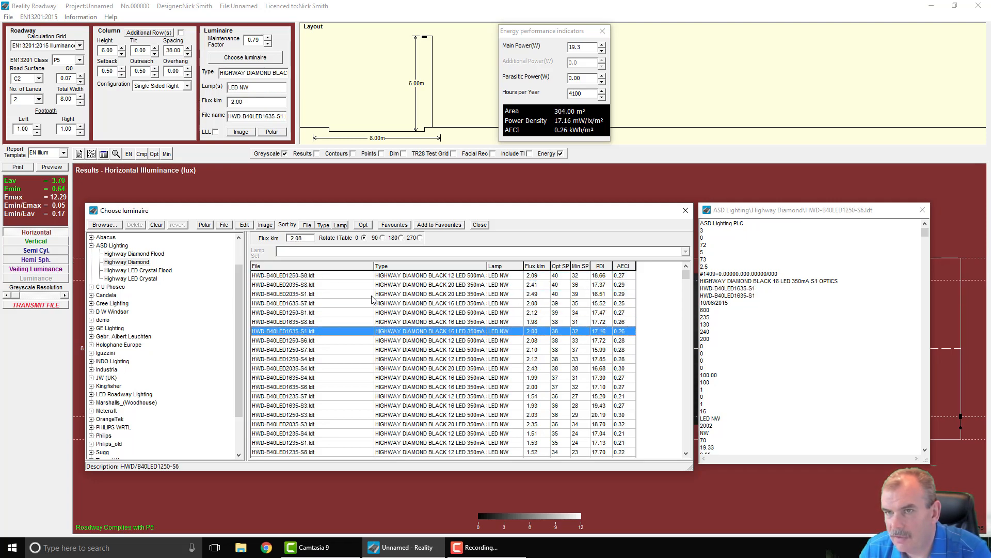
{"action": "key", "text": "Down"}
{"action": "key", "text": "Up"}
{"action": "key", "text": "Up"}
{"action": "key", "text": "Down"}
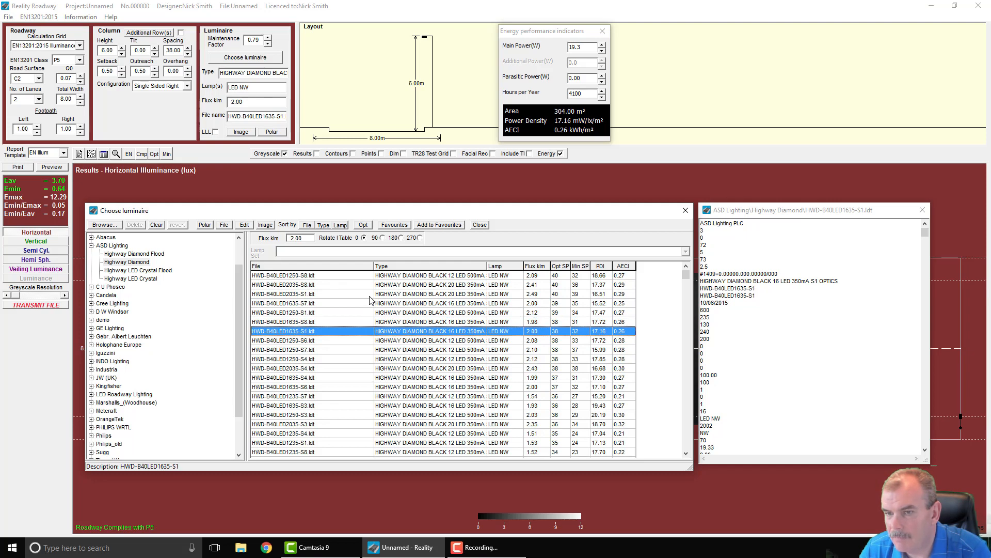
- Return to HWD-B40LED1250-S8, comparing its energy indicators with those of HWD-B40LED2035-S1 and HWD-B40LED1635-S7
{"action": "key", "text": "Up"}
{"action": "key", "text": "Up"}
{"action": "key", "text": "Up"}
{"action": "key", "text": "Up"}
{"action": "key", "text": "Up"}
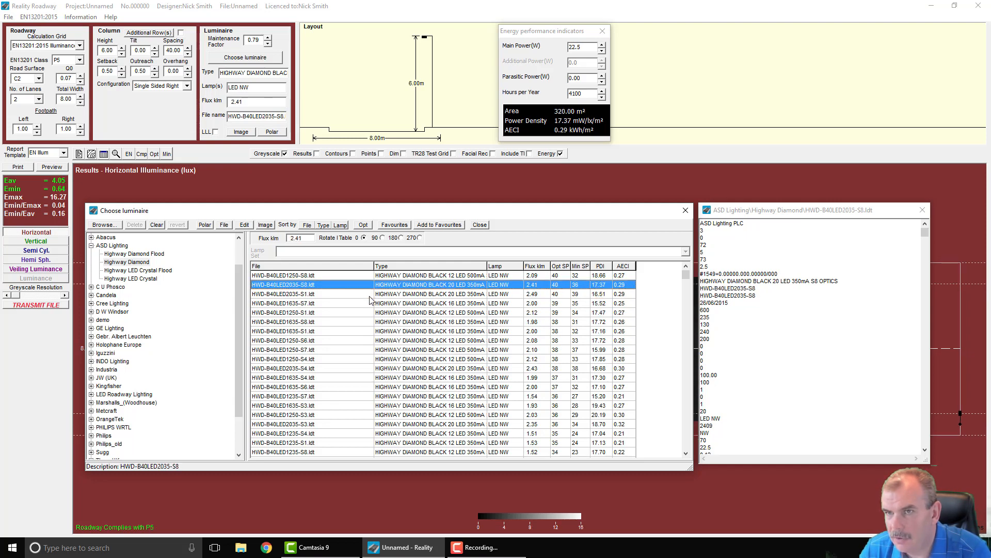
{"action": "key", "text": "Up"}
{"action": "key", "text": "Down"}
{"action": "key", "text": "Down"}
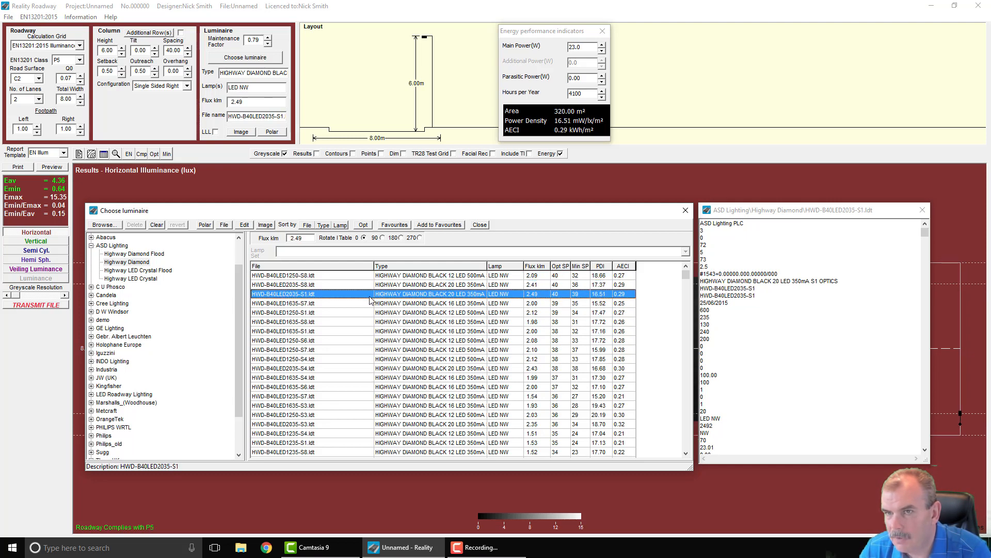
{"action": "key", "text": "Down"}
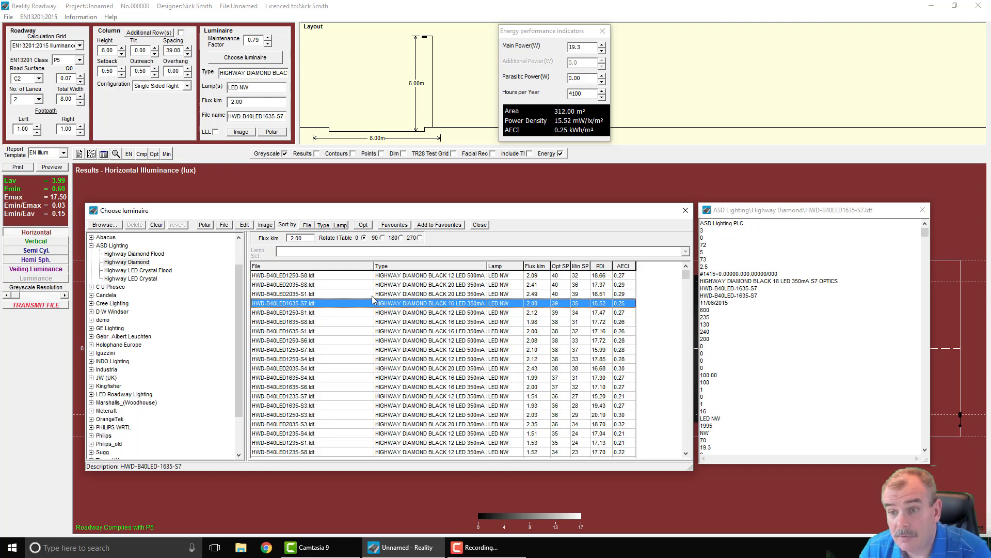
{"action": "key", "text": "Up"}
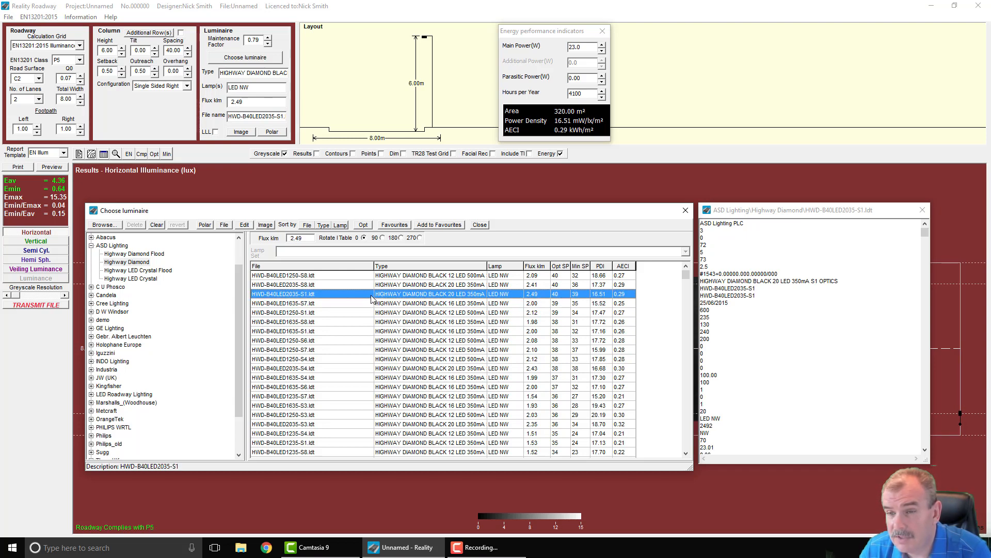
{"action": "key", "text": "Up"}
{"action": "key", "text": "Up"}
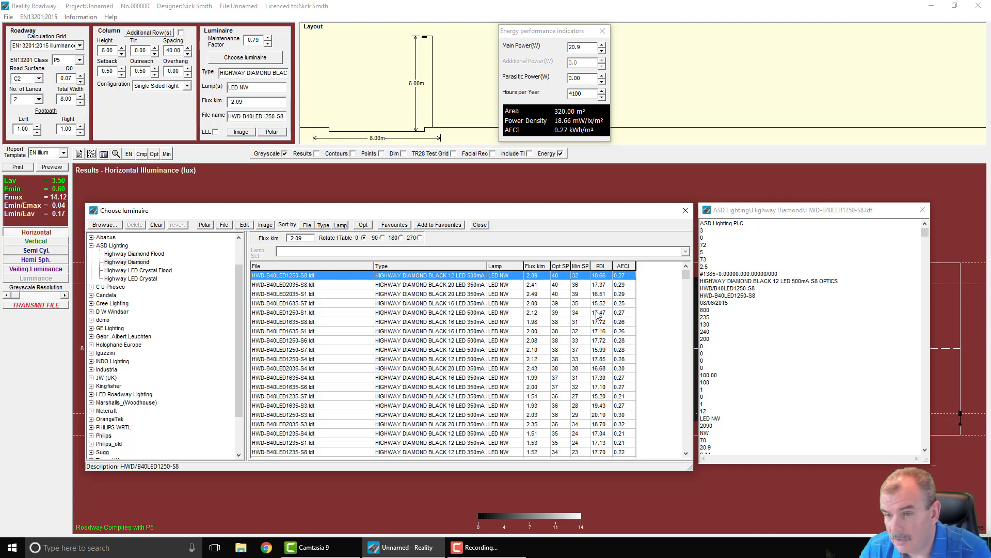
- Sort the luminaires by power density indicator and select HWD-B40LED1235-S2, the first one with optimised results
{"action": "left_click", "coordinate": [600, 266]}
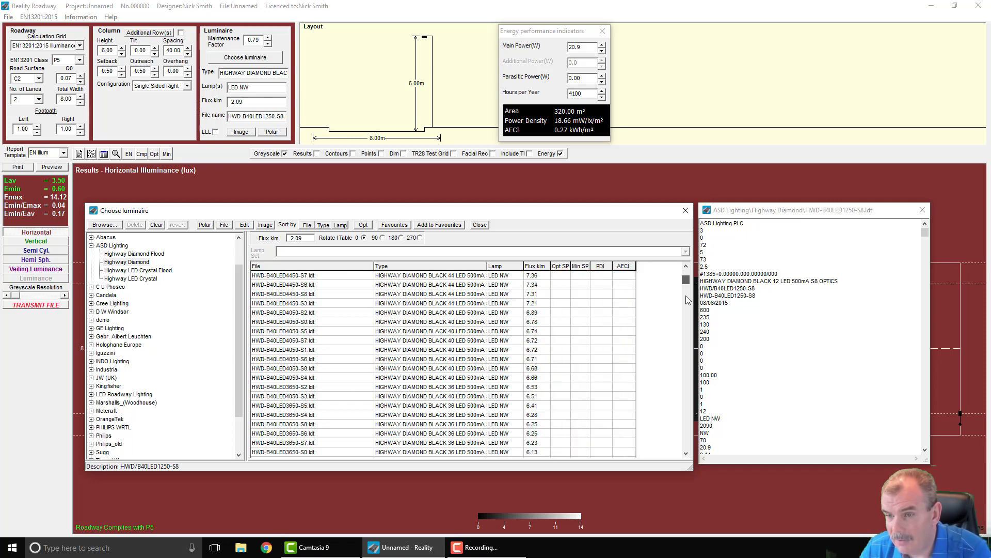
{"action": "left_click_drag", "start_coordinate": [686, 277], "coordinate": [697, 407]}
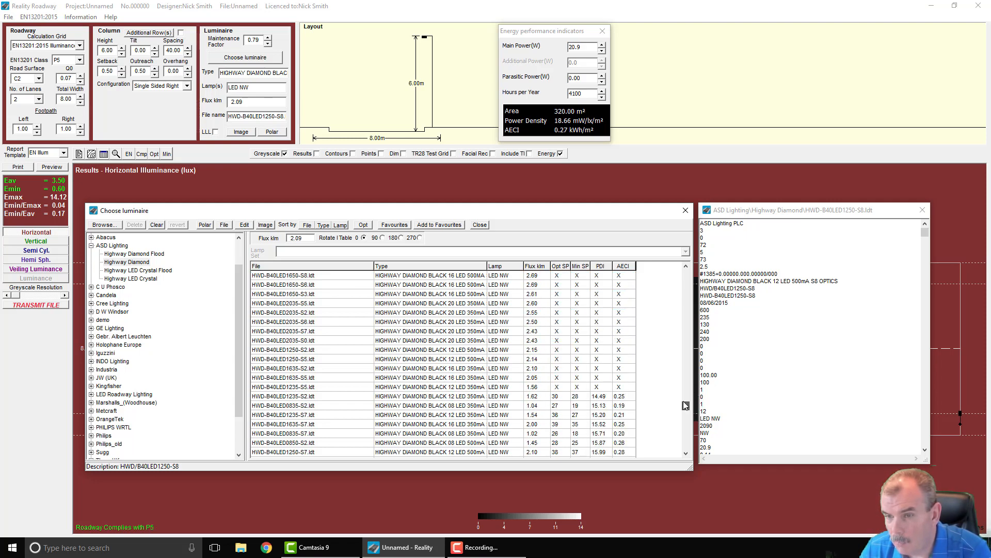
{"action": "left_click", "coordinate": [481, 397]}
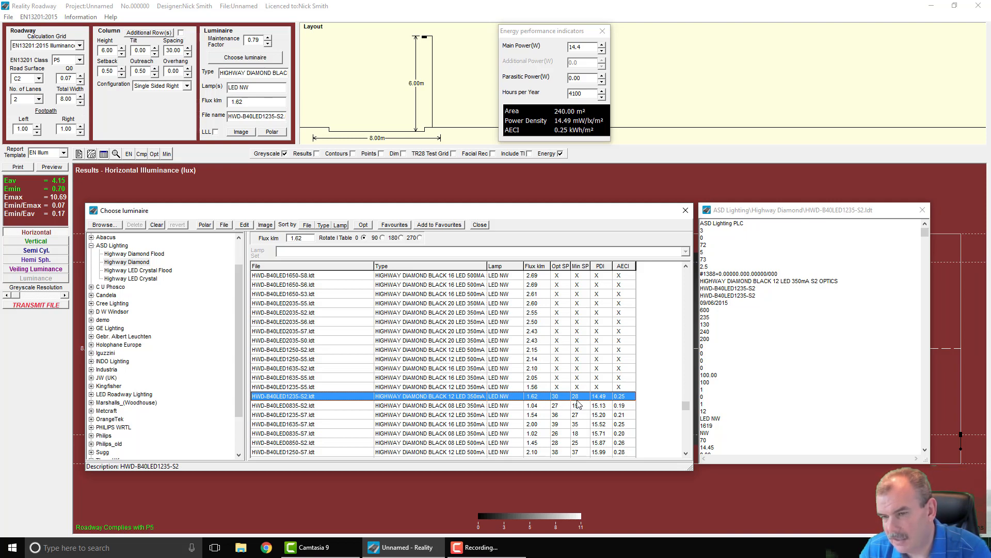
- Step down the list sorted by power density to HWD-B40LED1250-S1, comparing spacing, PDI, AECI and file wattage
{"action": "key", "text": "Down"}
{"action": "key", "text": "Down"}
{"action": "key", "text": "Down"}
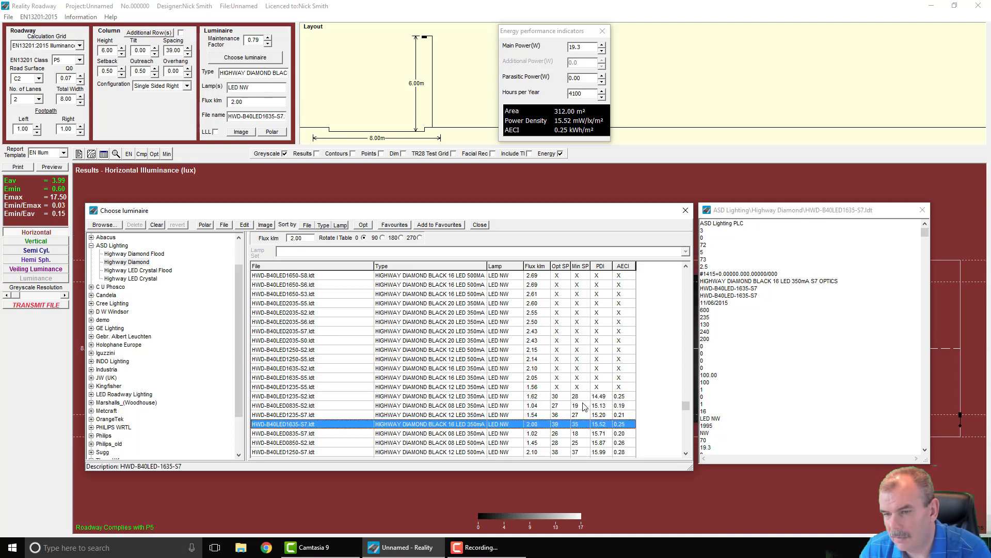
{"action": "key", "text": "Down"}
{"action": "key", "text": "Down"}
{"action": "key", "text": "Down"}
{"action": "key", "text": "Down"}
{"action": "key", "text": "Down"}
{"action": "key", "text": "Down"}
{"action": "key", "text": "Down"}
{"action": "key", "text": "Down"}
{"action": "key", "text": "Down"}
{"action": "key", "text": "Down"}
{"action": "key", "text": "Down"}
{"action": "key", "text": "Down"}
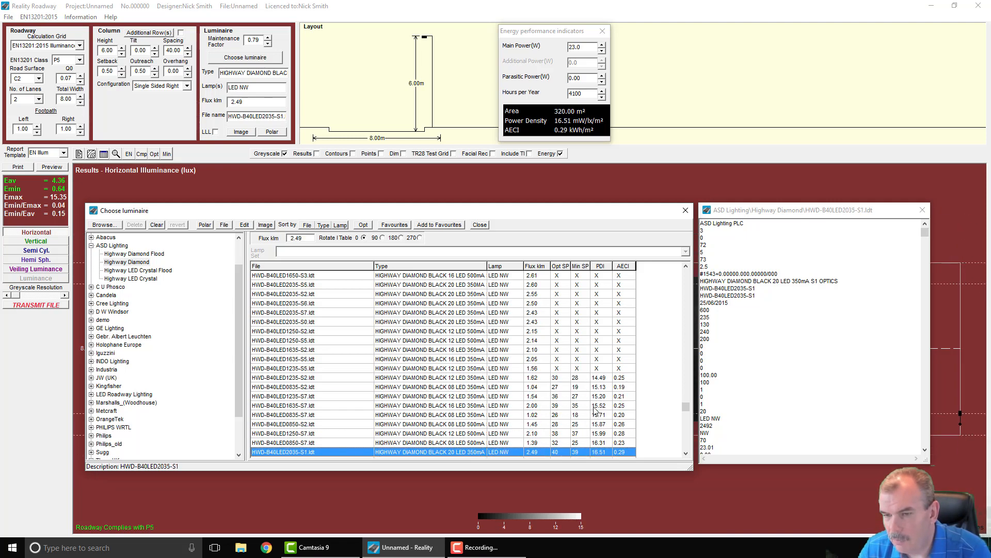
{"action": "key", "text": "Down"}
{"action": "key", "text": "Down"}
{"action": "key", "text": "Down"}
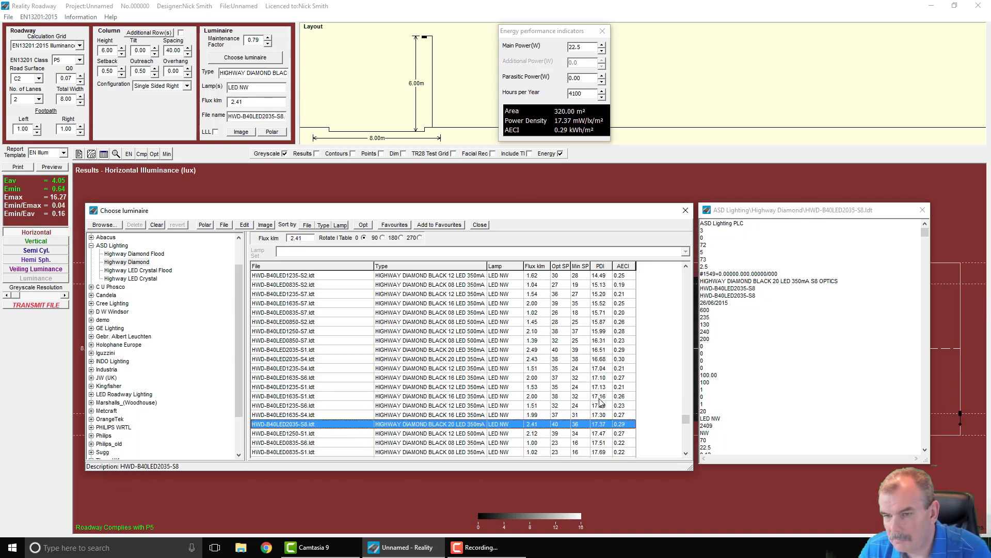
{"action": "key", "text": "Up"}
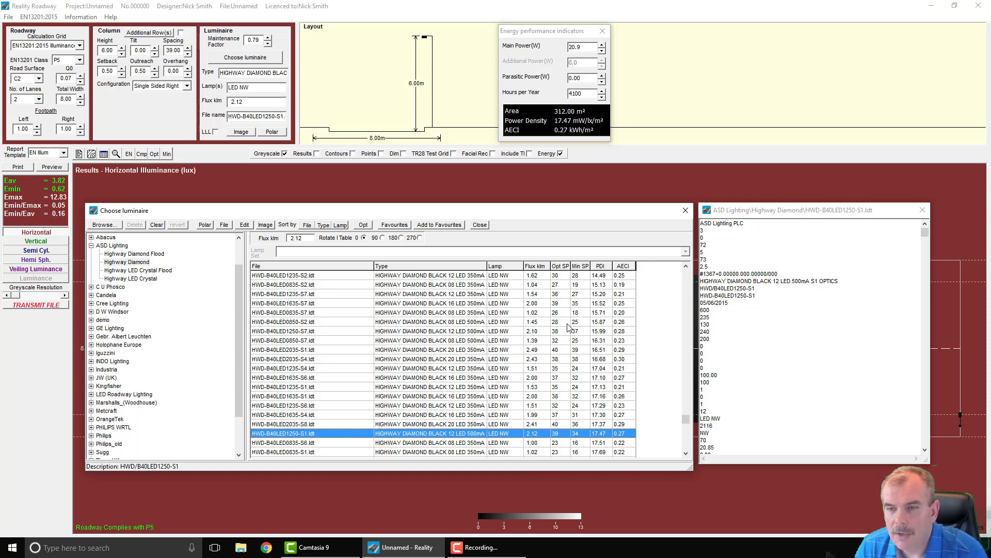
{"action": "left_click", "coordinate": [769, 210]}
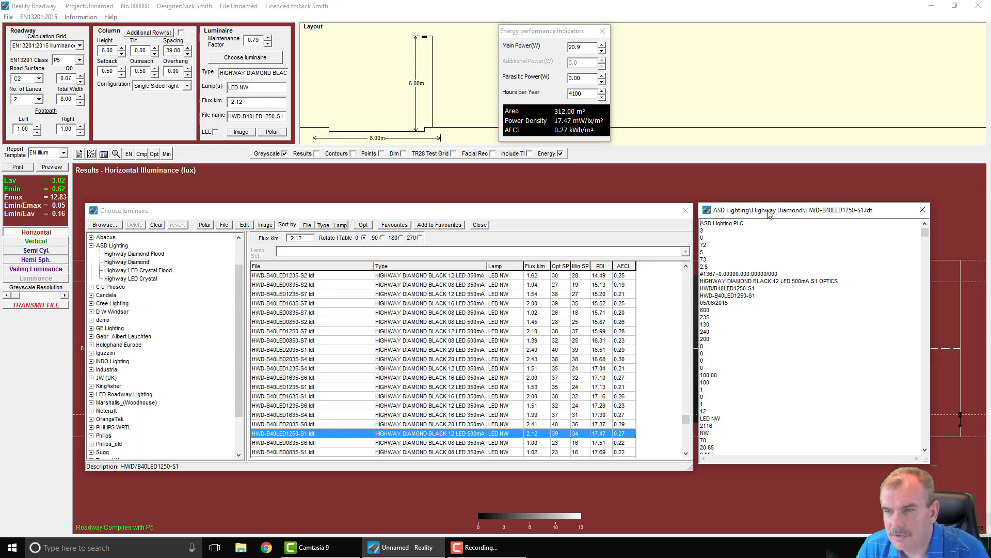